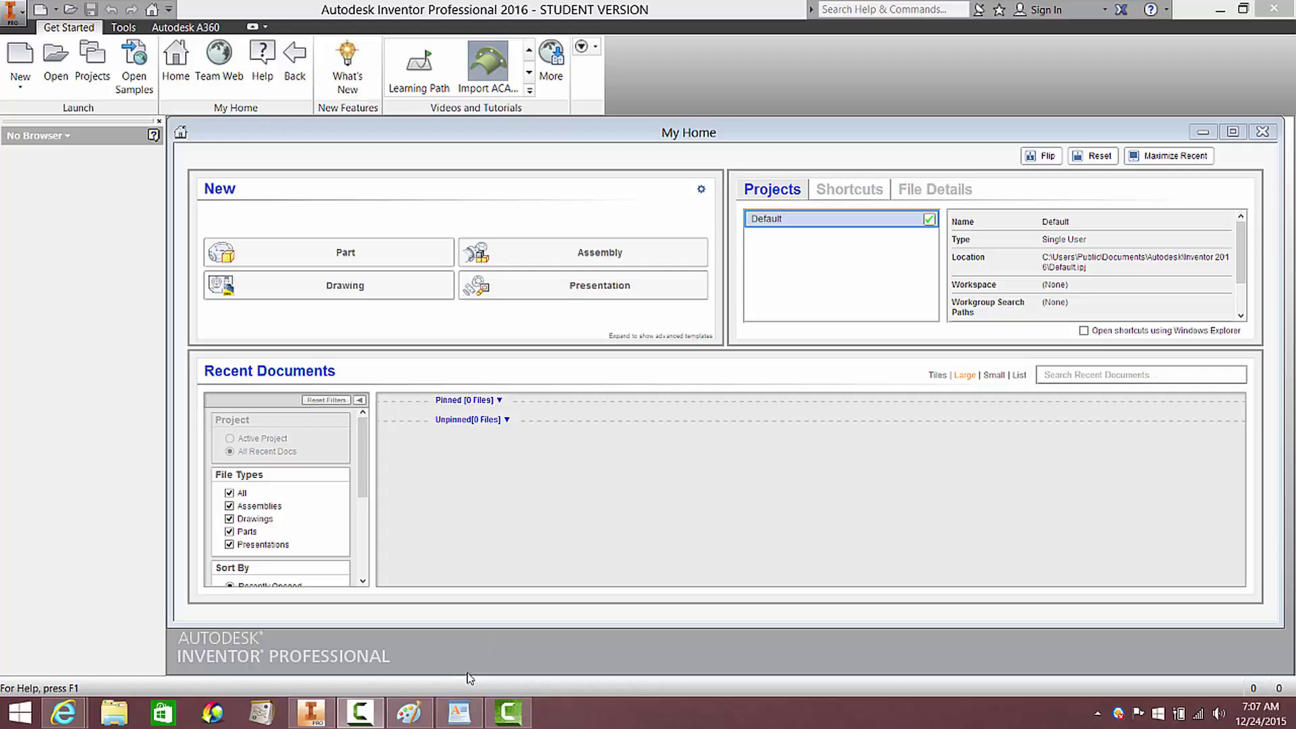
Switch to the project constraints document in WordPad and review the overall size limit for the clock.
click(459, 712)
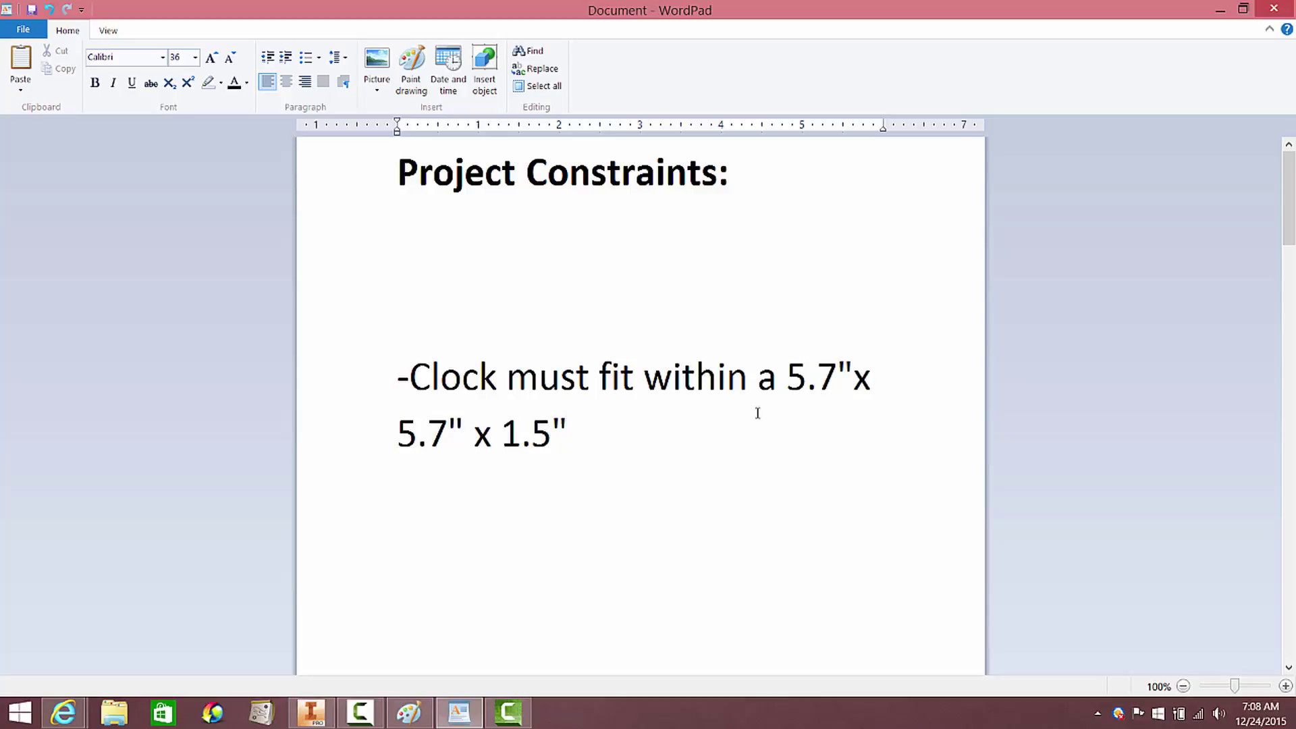
click(786, 378)
double_click(790, 379)
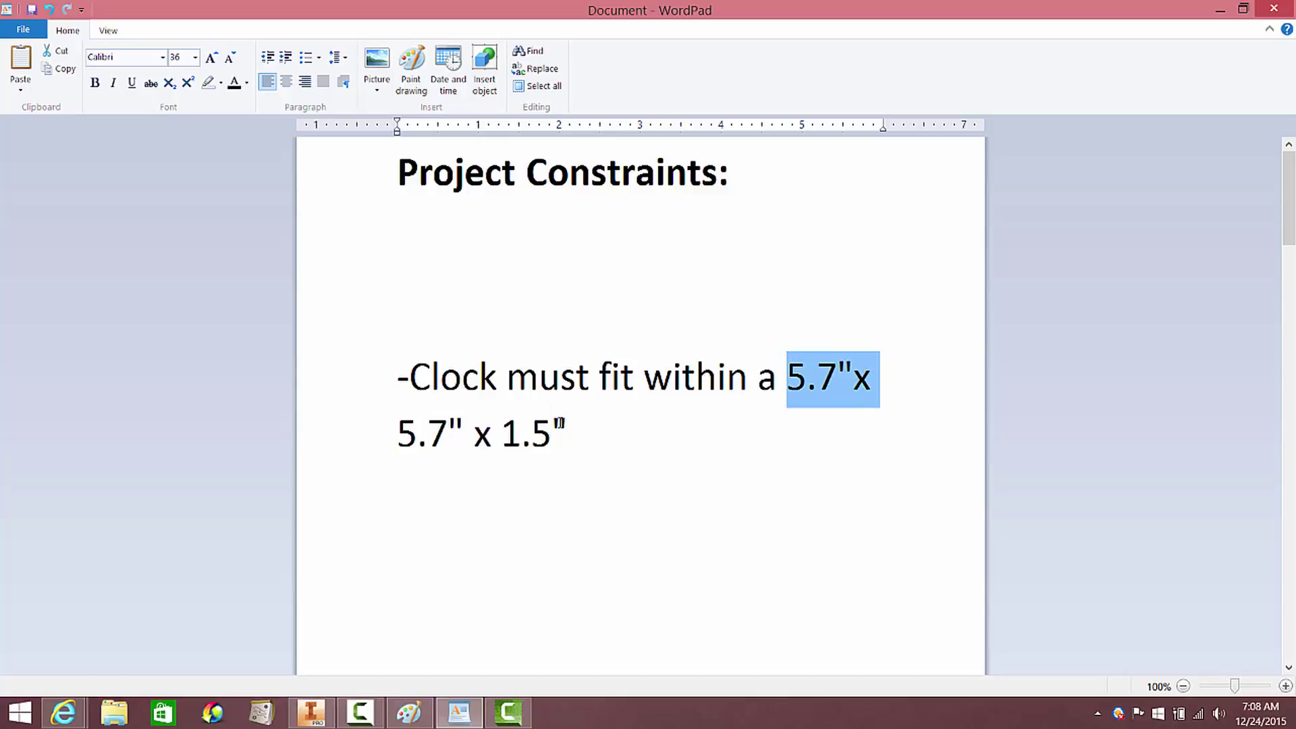
drag(568, 435, 450, 459)
click(585, 466)
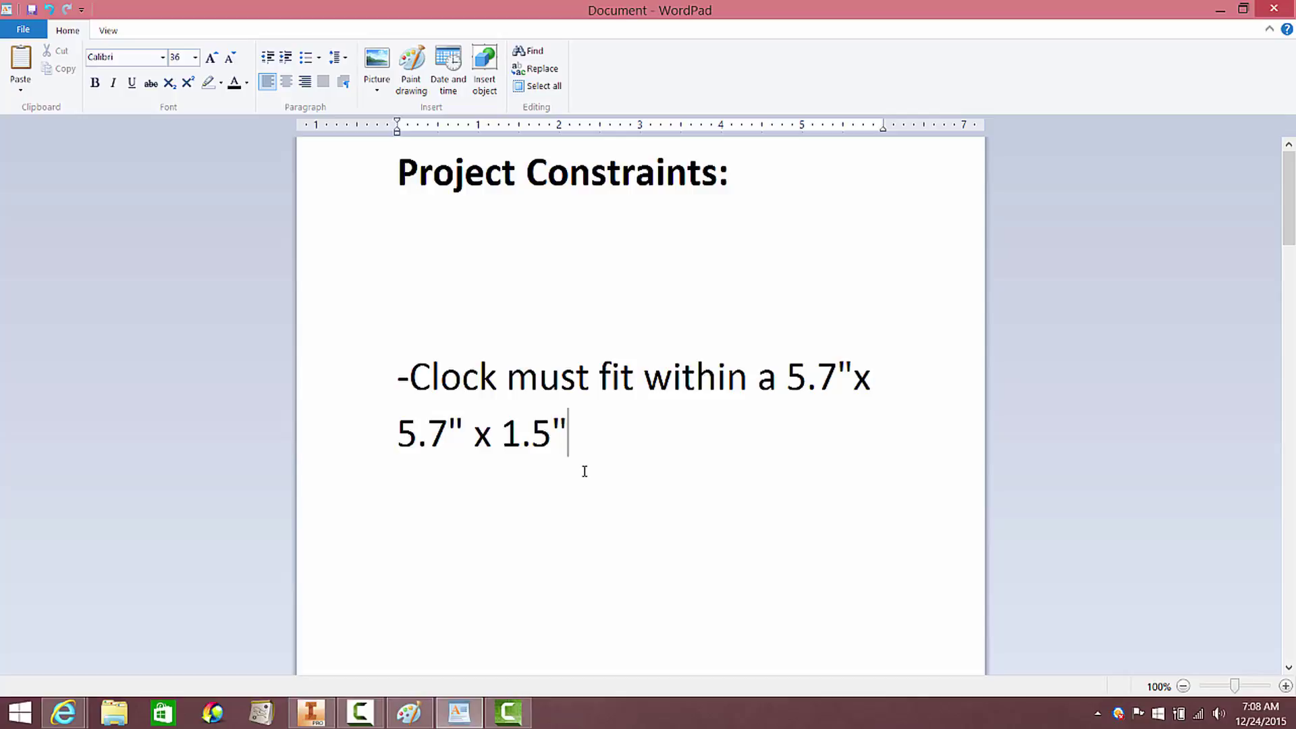
Review the constraints on the minimum number of parts, the main clock body, the arms, the additional parts and tolerances.
scroll(571, 468, down, 1)
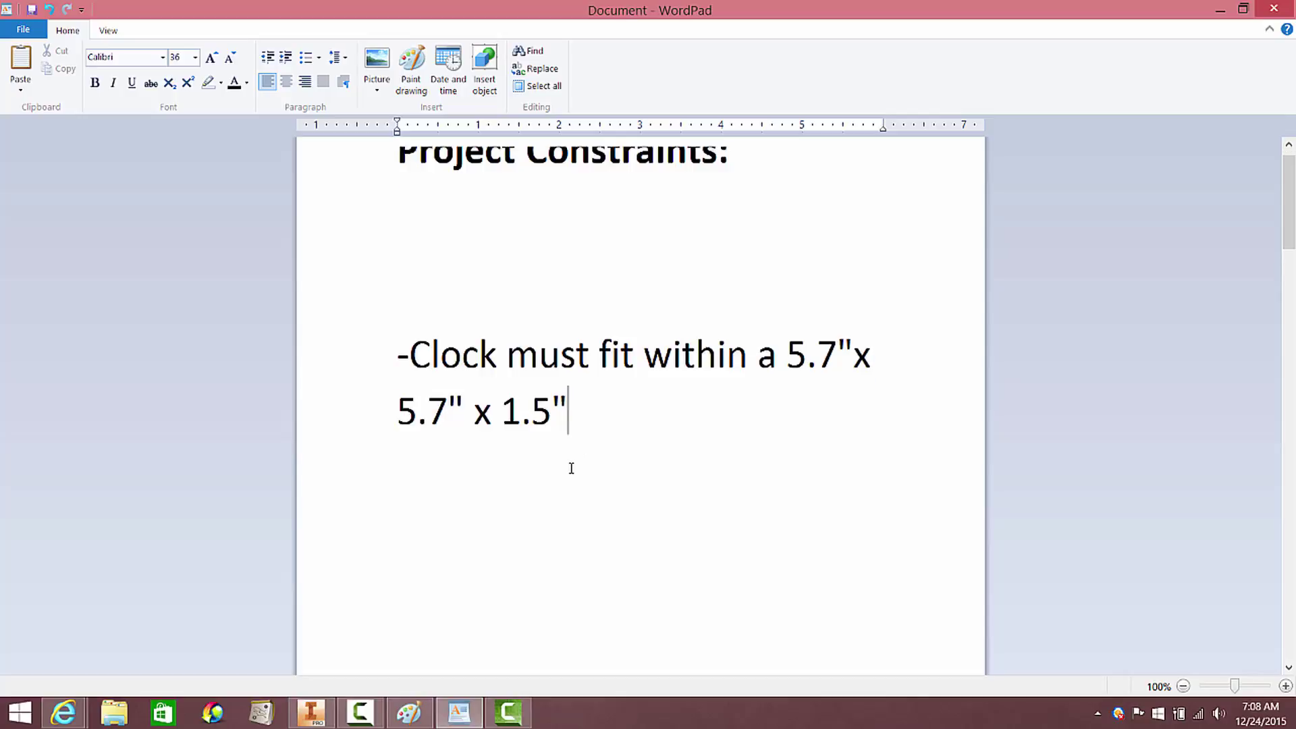
scroll(571, 468, down, 3)
scroll(675, 315, down, 6)
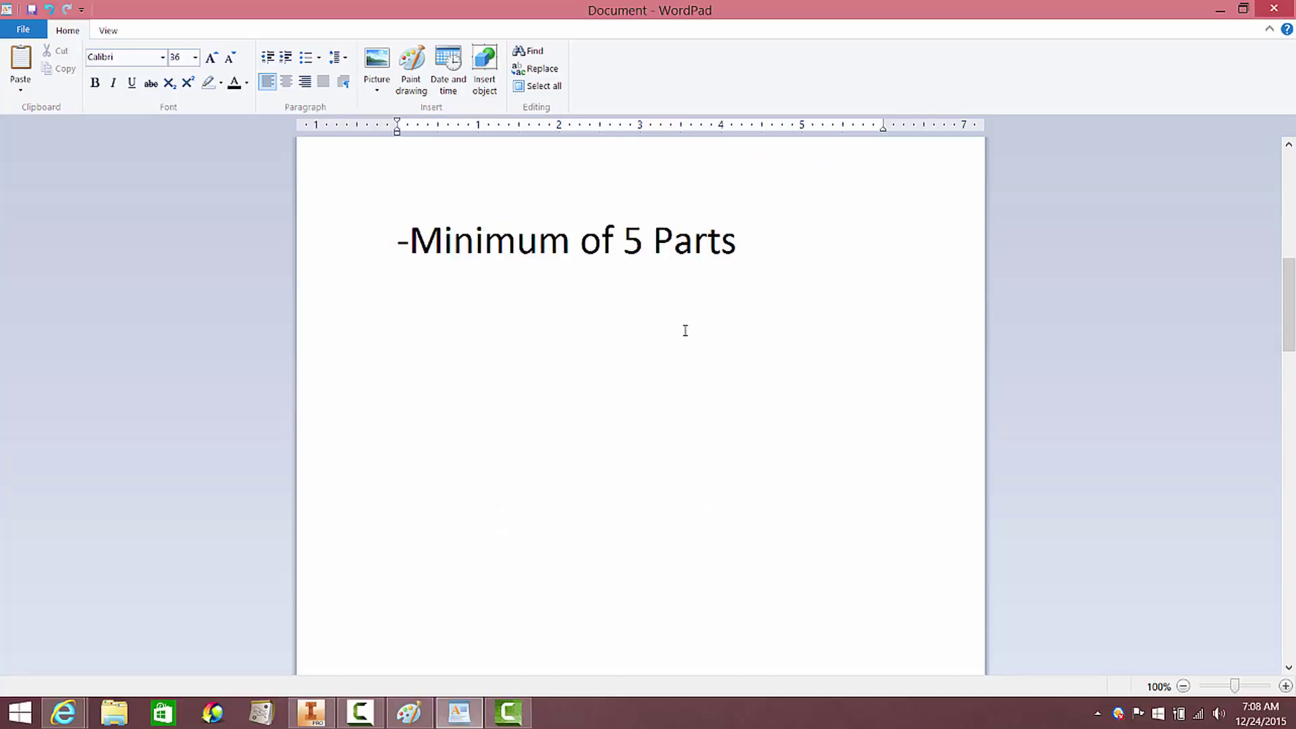
scroll(684, 332, up, 9)
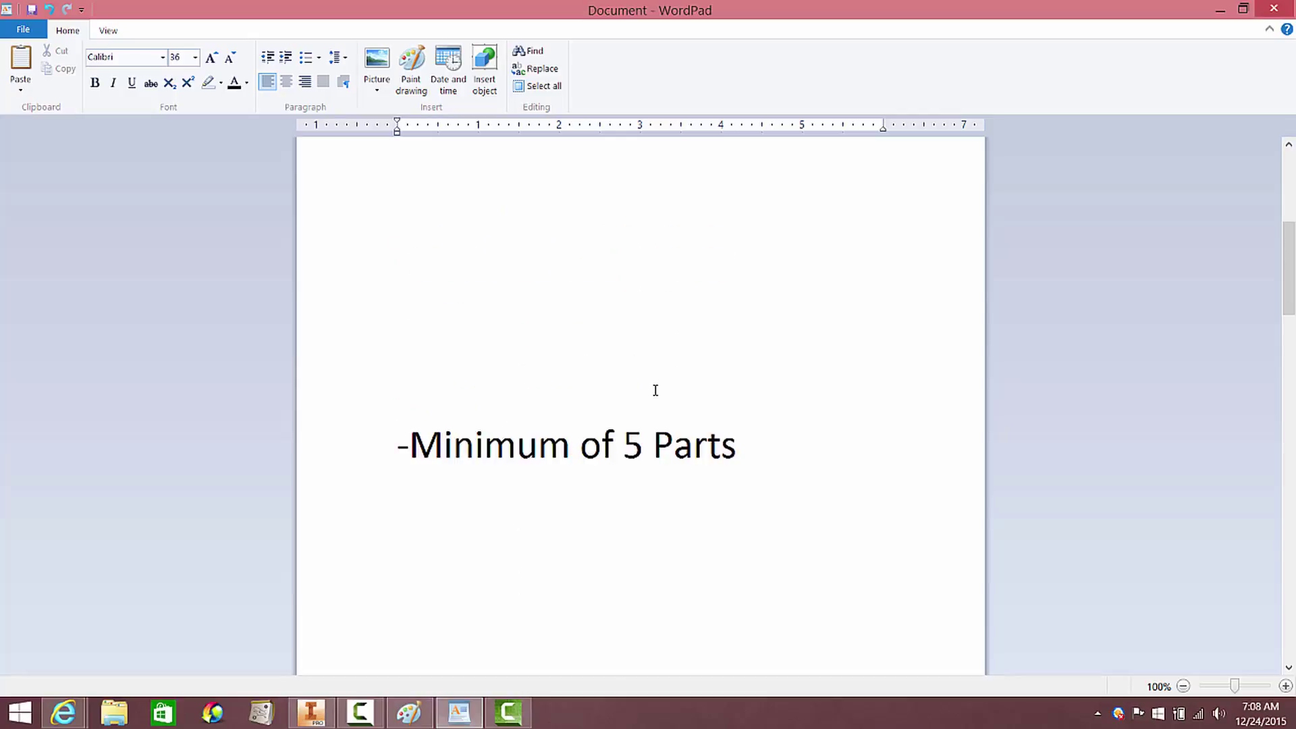
scroll(655, 390, down, 12)
scroll(654, 390, up, 4)
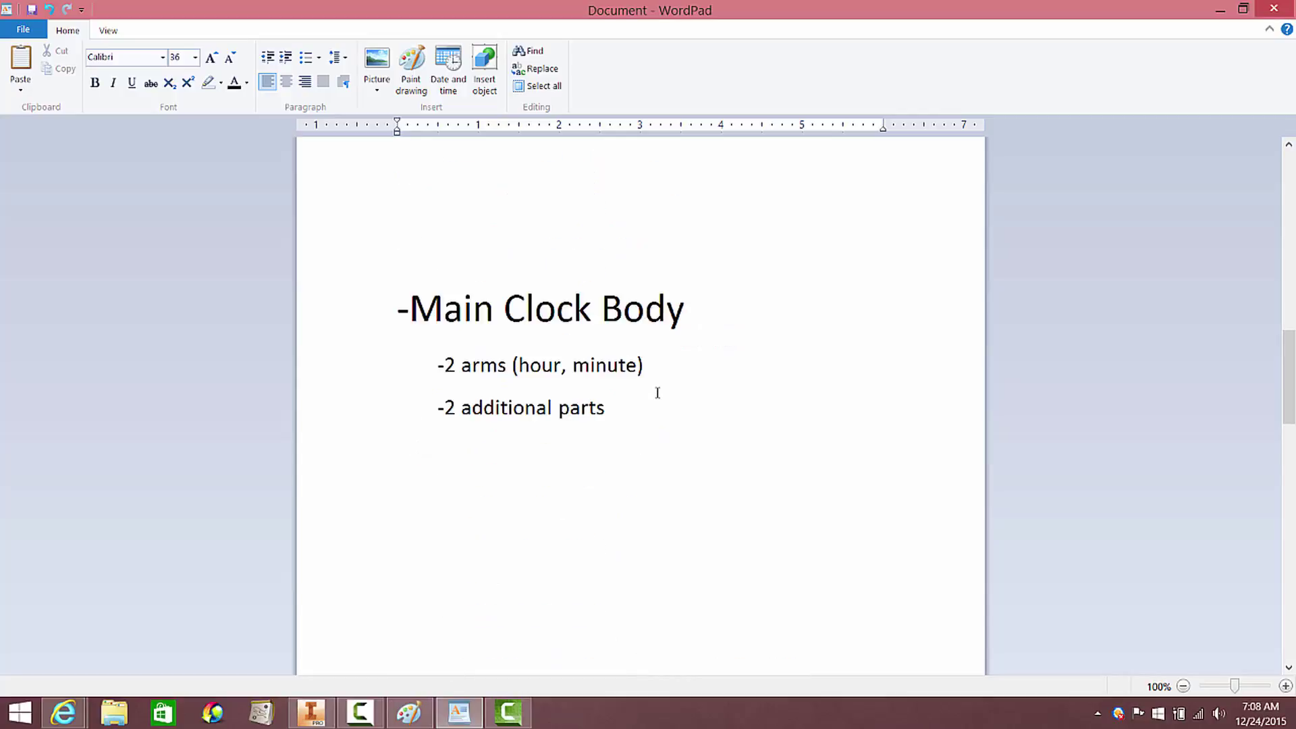
scroll(657, 394, up, 8)
scroll(654, 396, down, 8)
drag(435, 318, 666, 305)
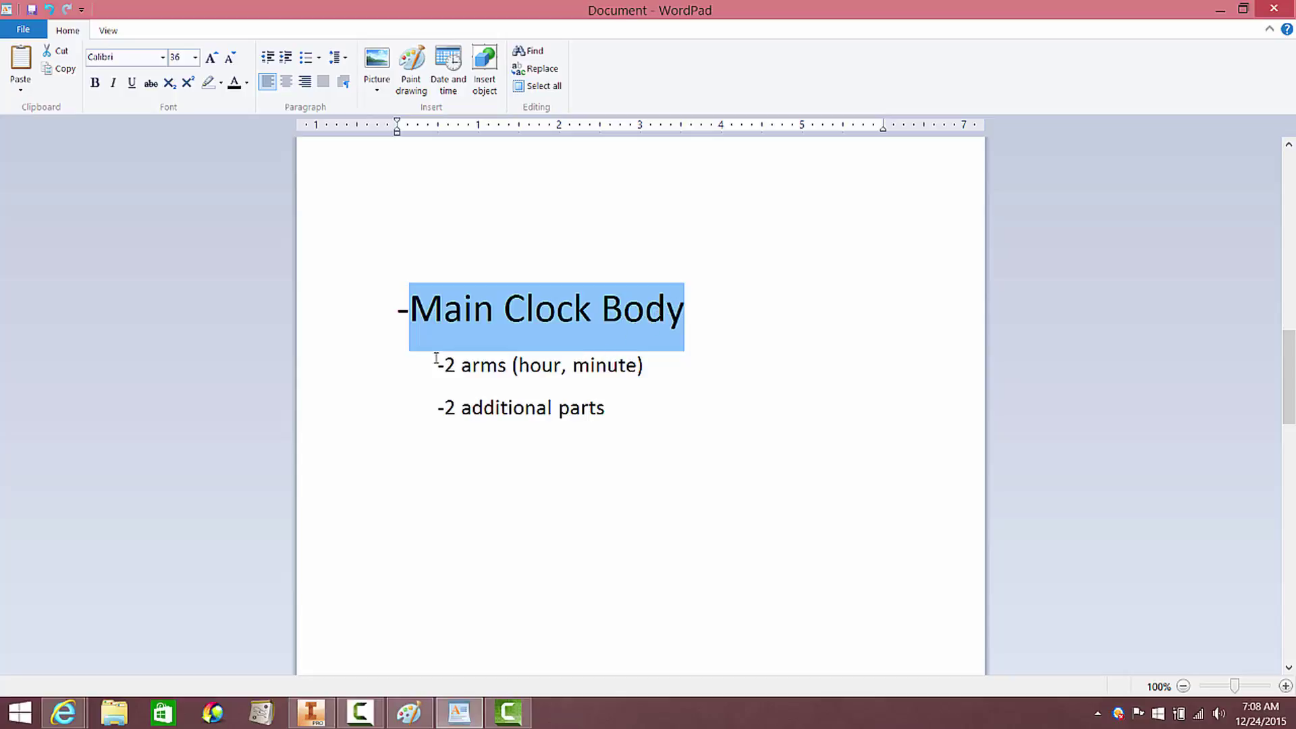
drag(444, 365, 495, 370)
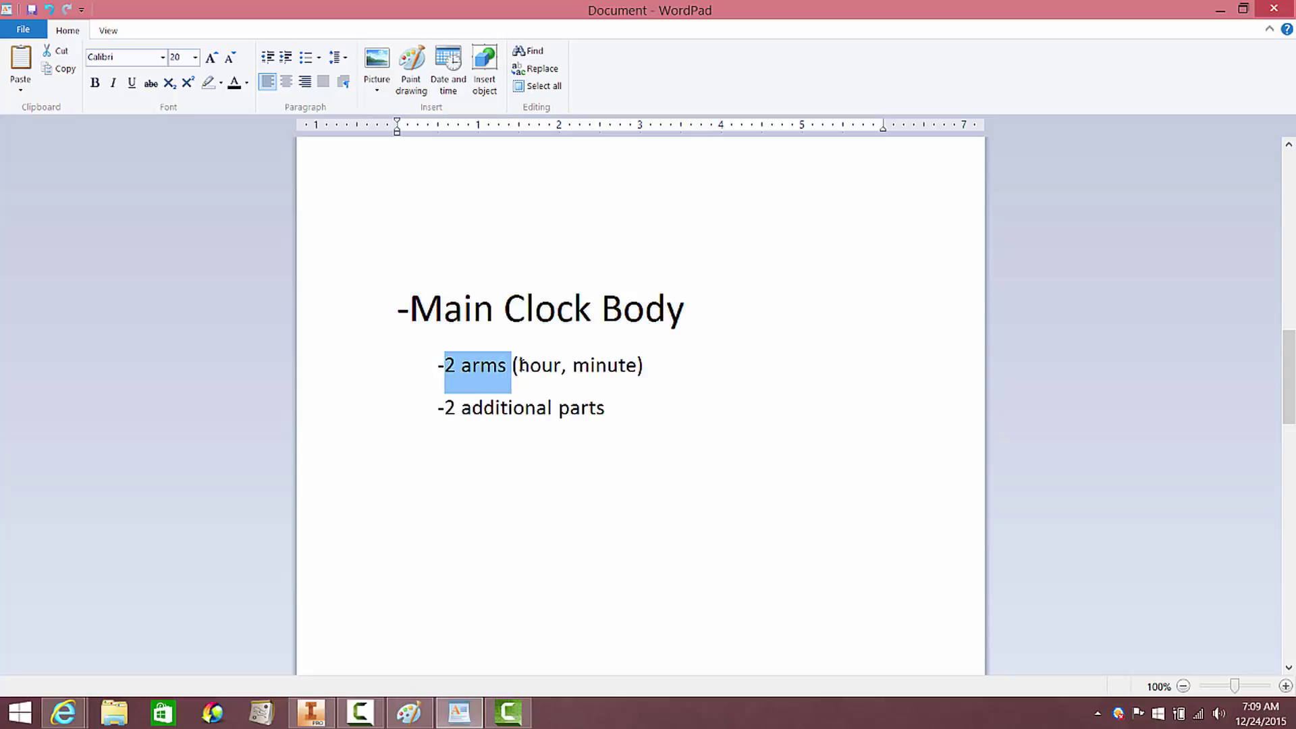
click(554, 365)
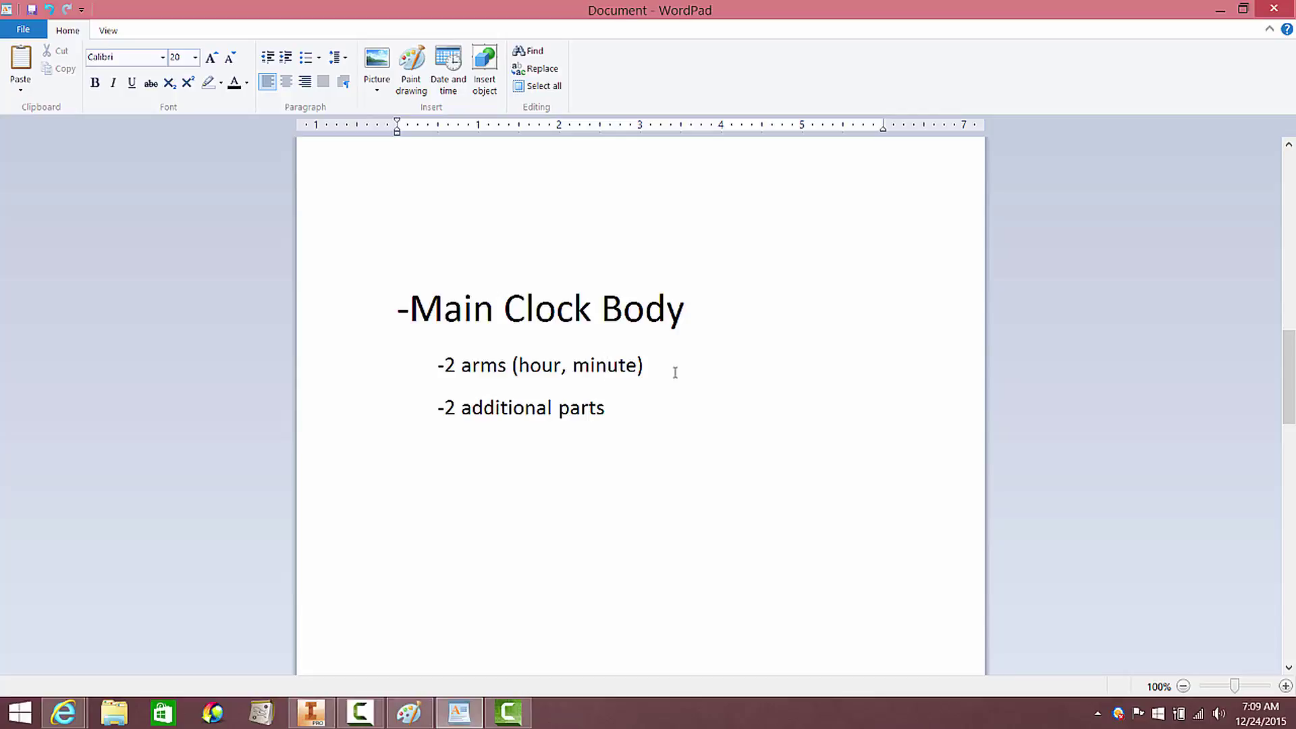
scroll(663, 376, down, 5)
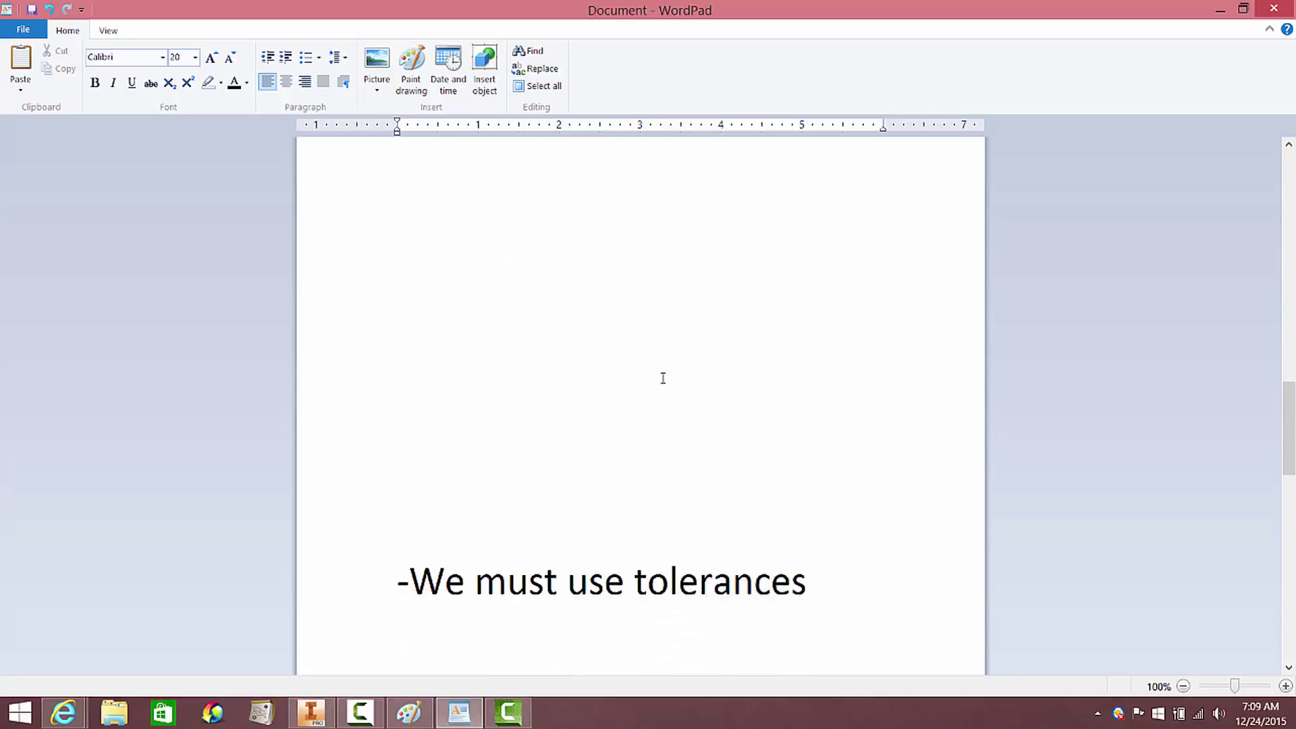
scroll(663, 378, down, 4)
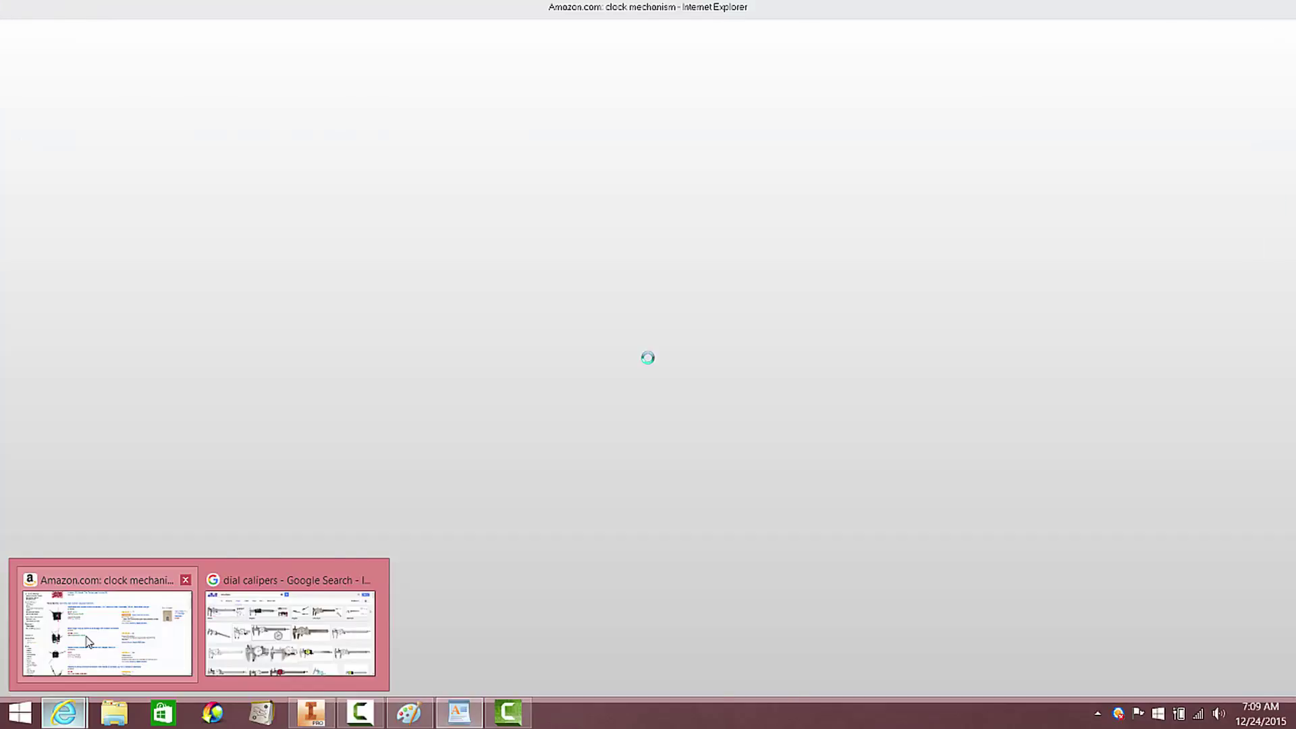
Look over the clock mechanism listings on Amazon in Internet Explorer and return to the WordPad constraints document.
click(101, 625)
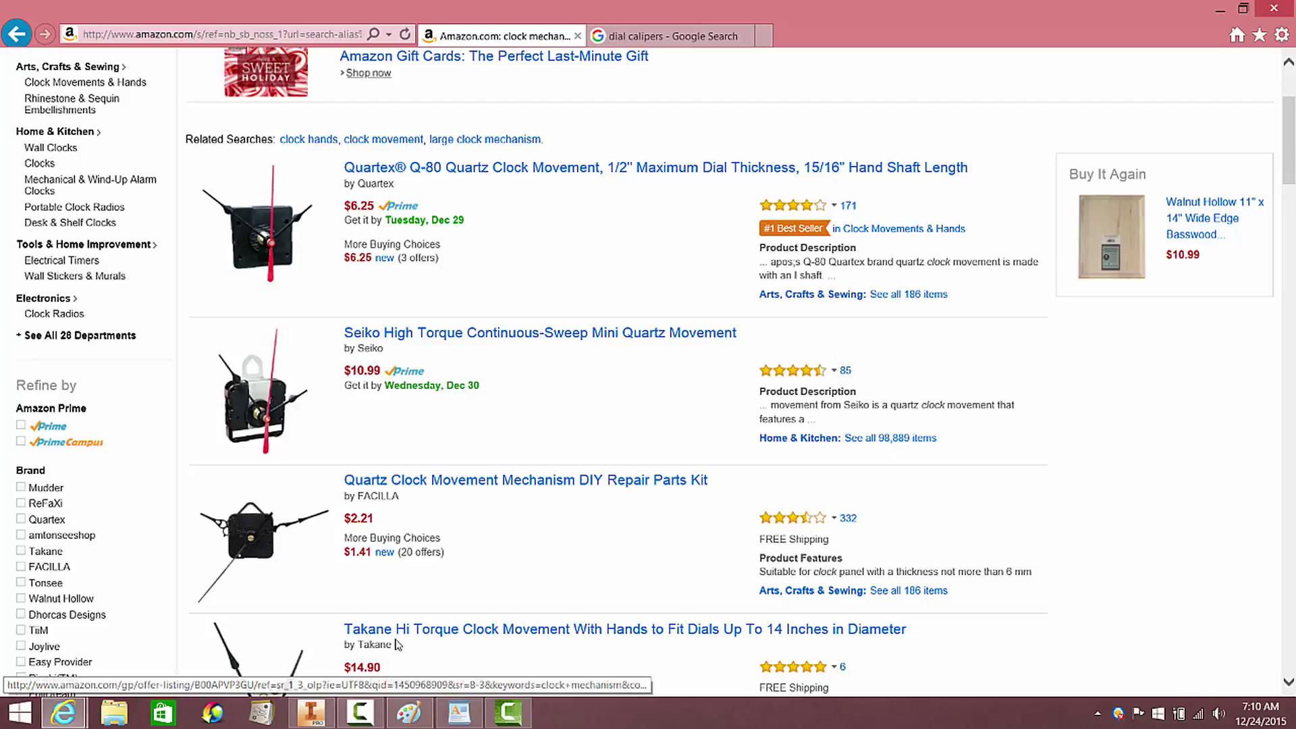
click(314, 715)
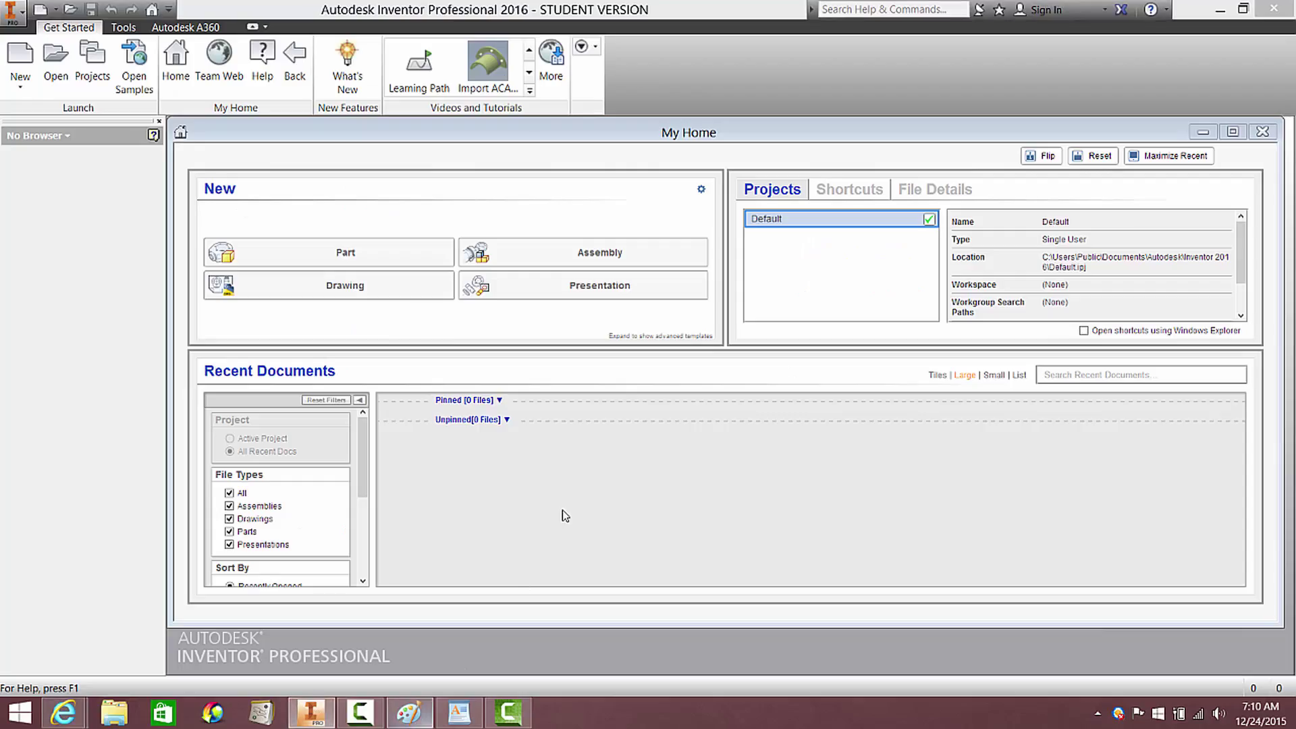
click(459, 713)
Review the constraints on the clock's colors and on printing the main clock body.
scroll(610, 496, down, 10)
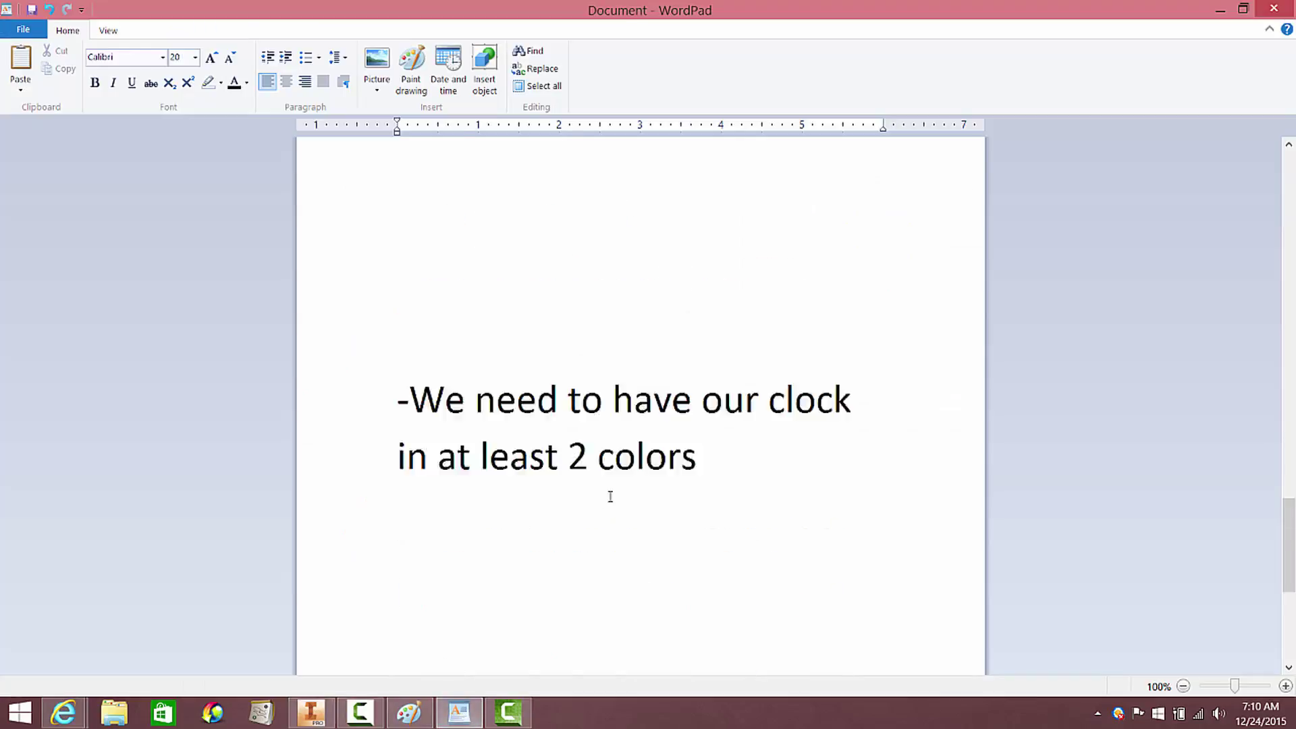
scroll(611, 500, up, 3)
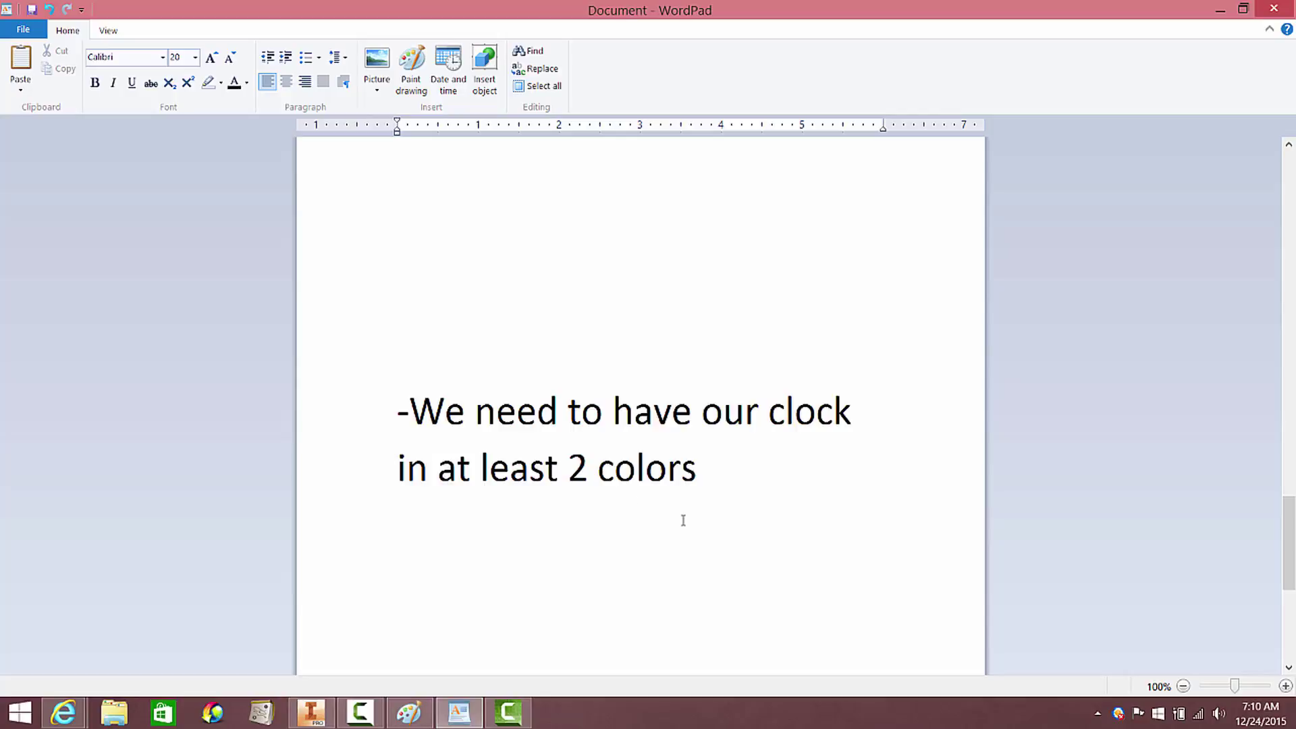
click(718, 478)
scroll(714, 479, down, 3)
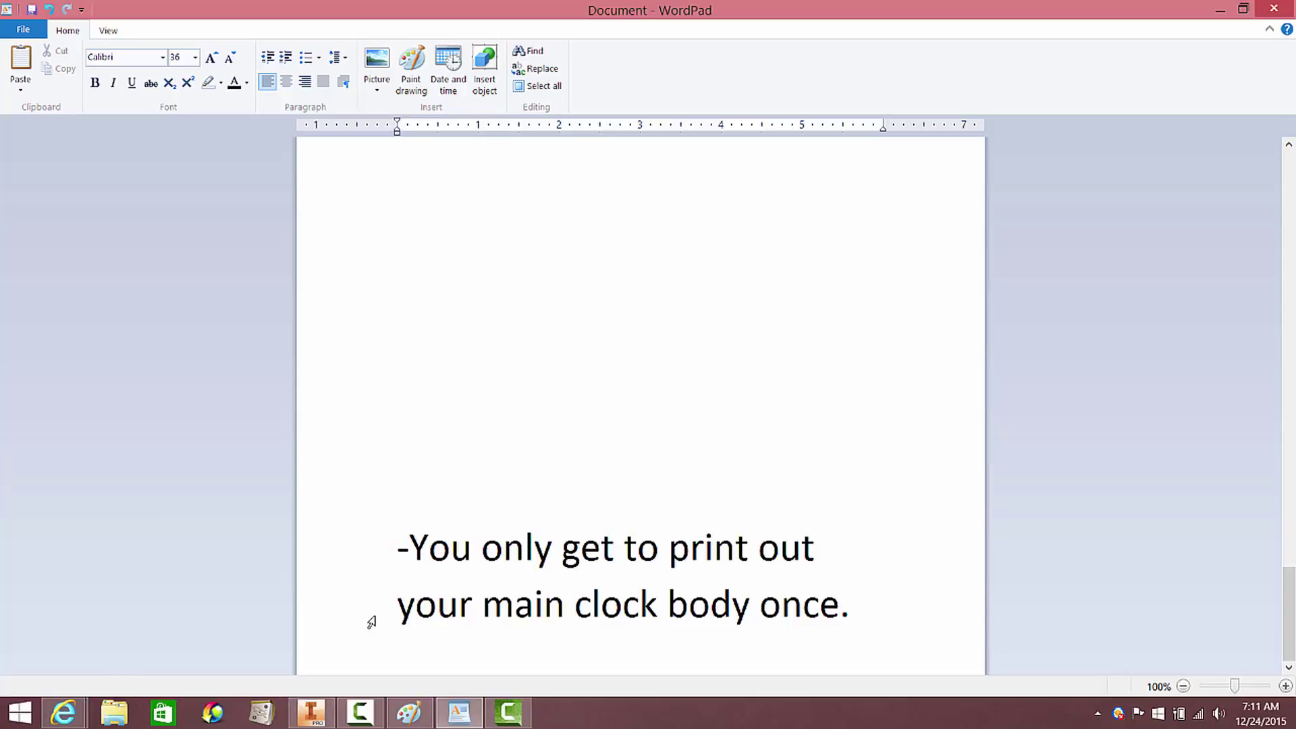
Switch to the clock mechanism drawing in Paint, view the dial calipers image results in Internet Explorer, and return to the drawing.
click(409, 713)
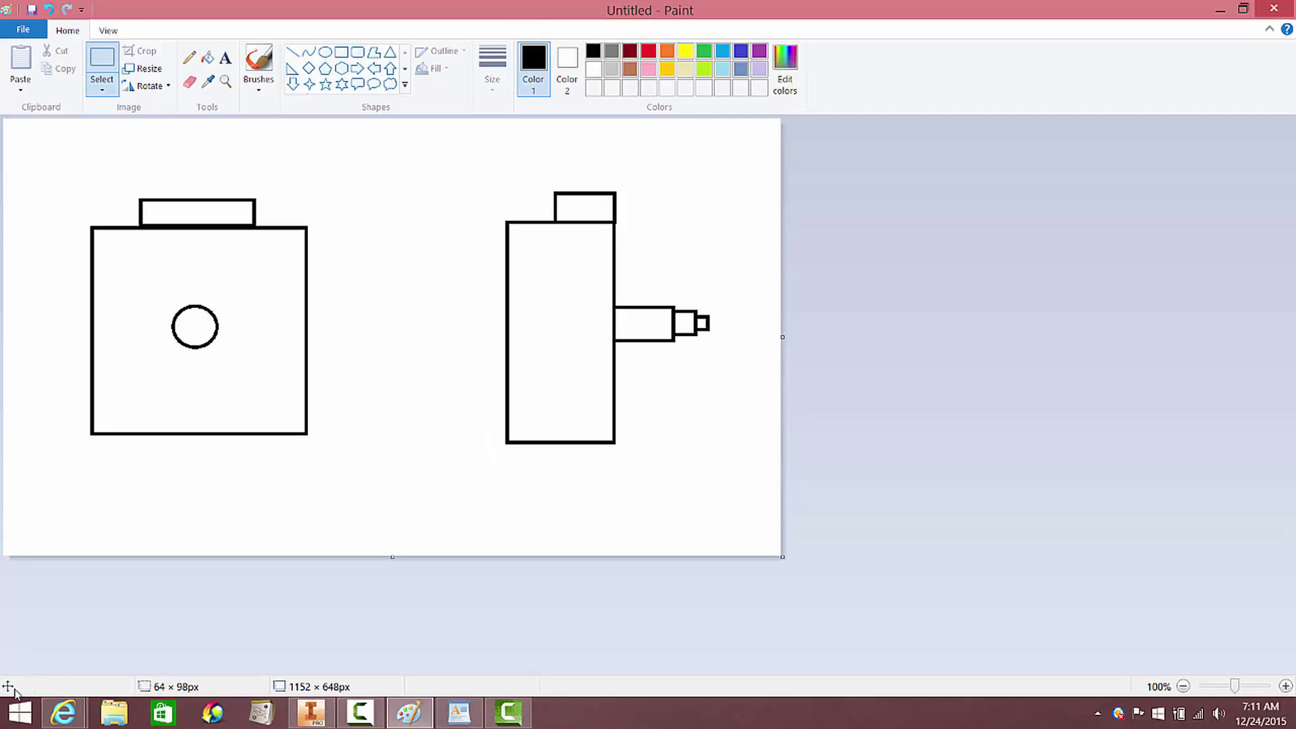
mouse_move(62, 725)
click(292, 621)
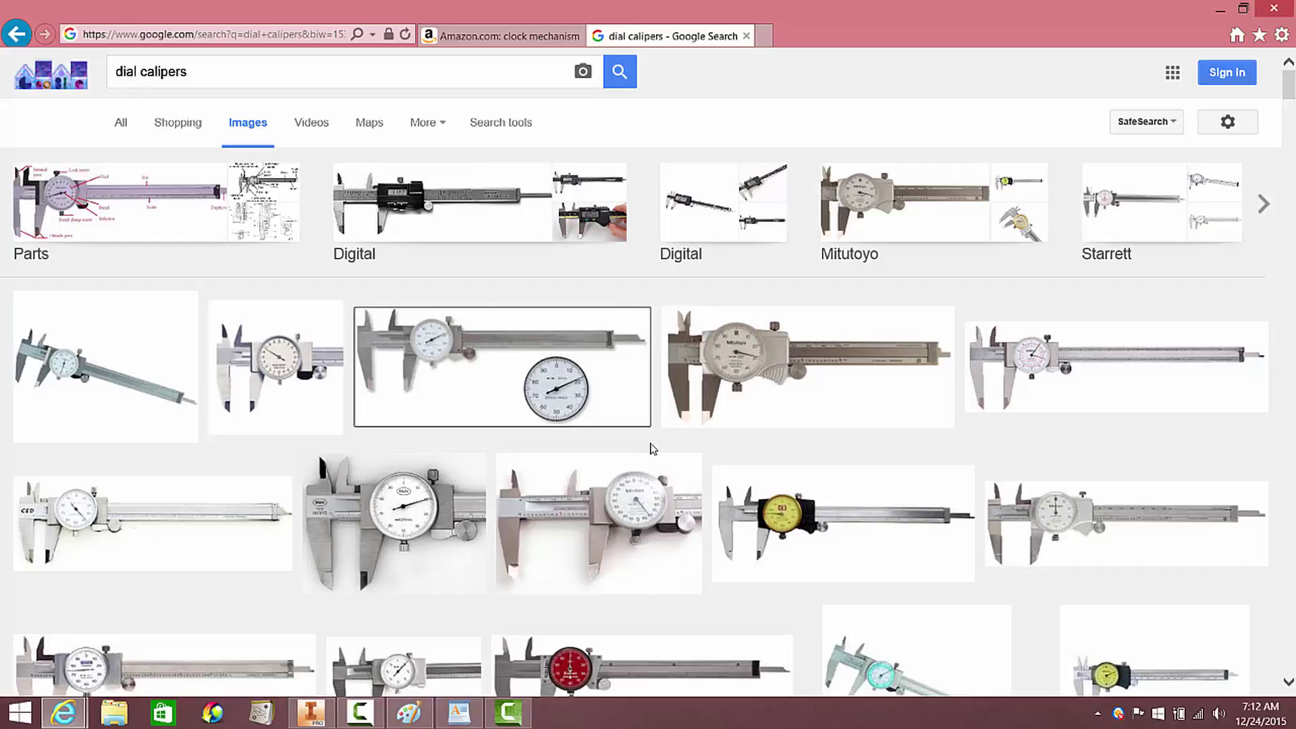
click(1220, 11)
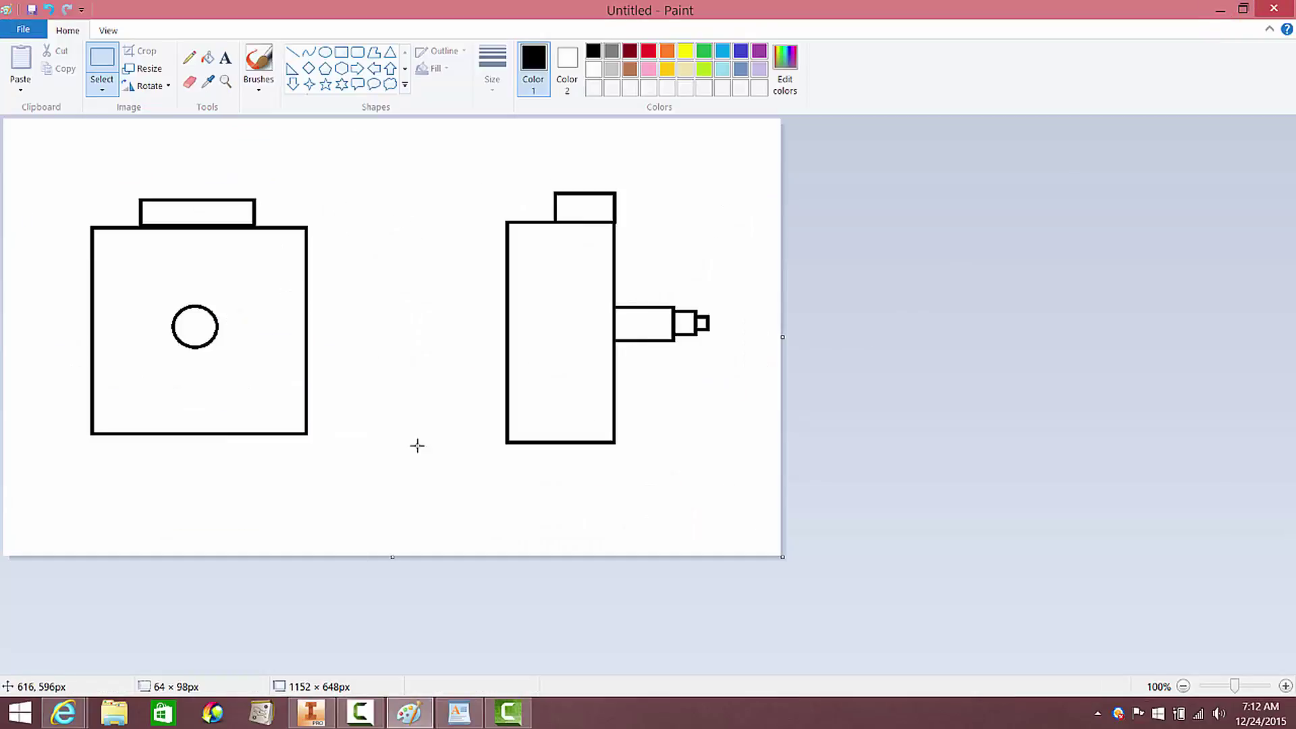
Draw straight lines marking the front view's body height and width and top tab height and width, plus a diagonal leader from the circle.
click(292, 52)
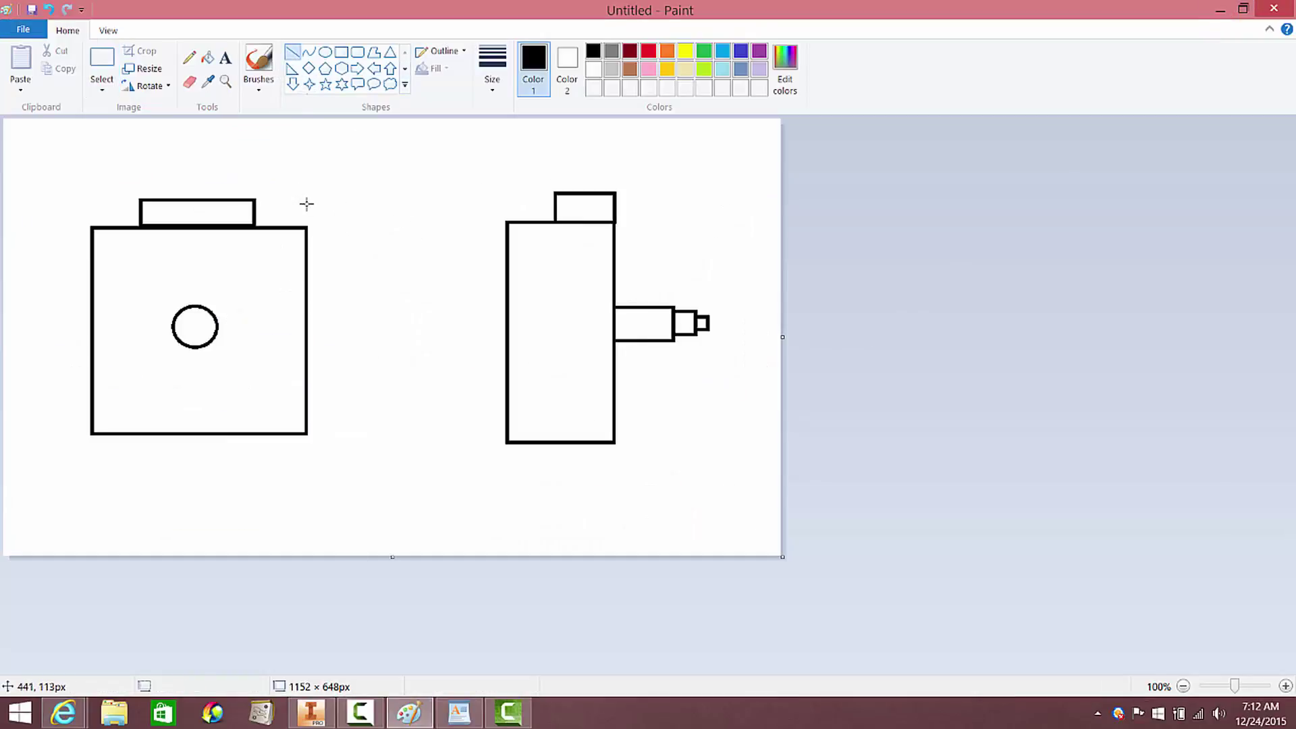
drag(336, 222, 339, 438)
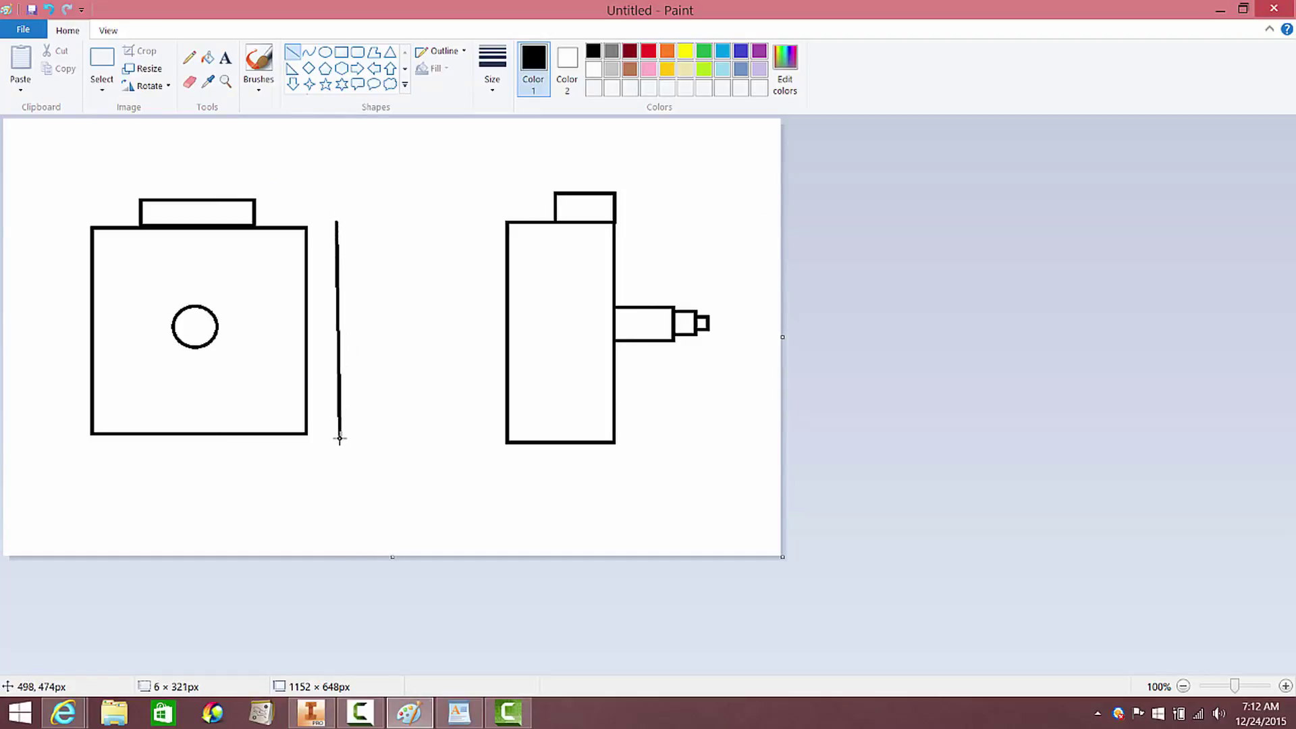
drag(90, 447, 303, 451)
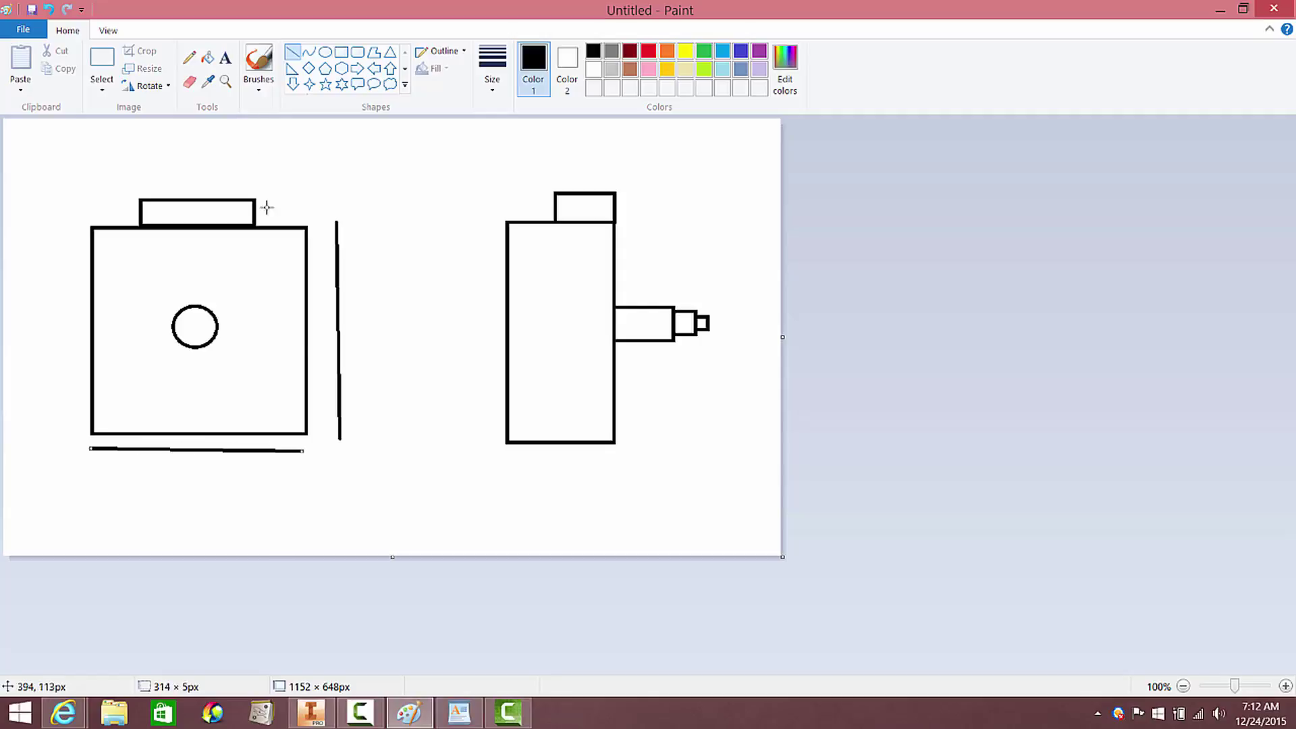
drag(269, 196, 270, 227)
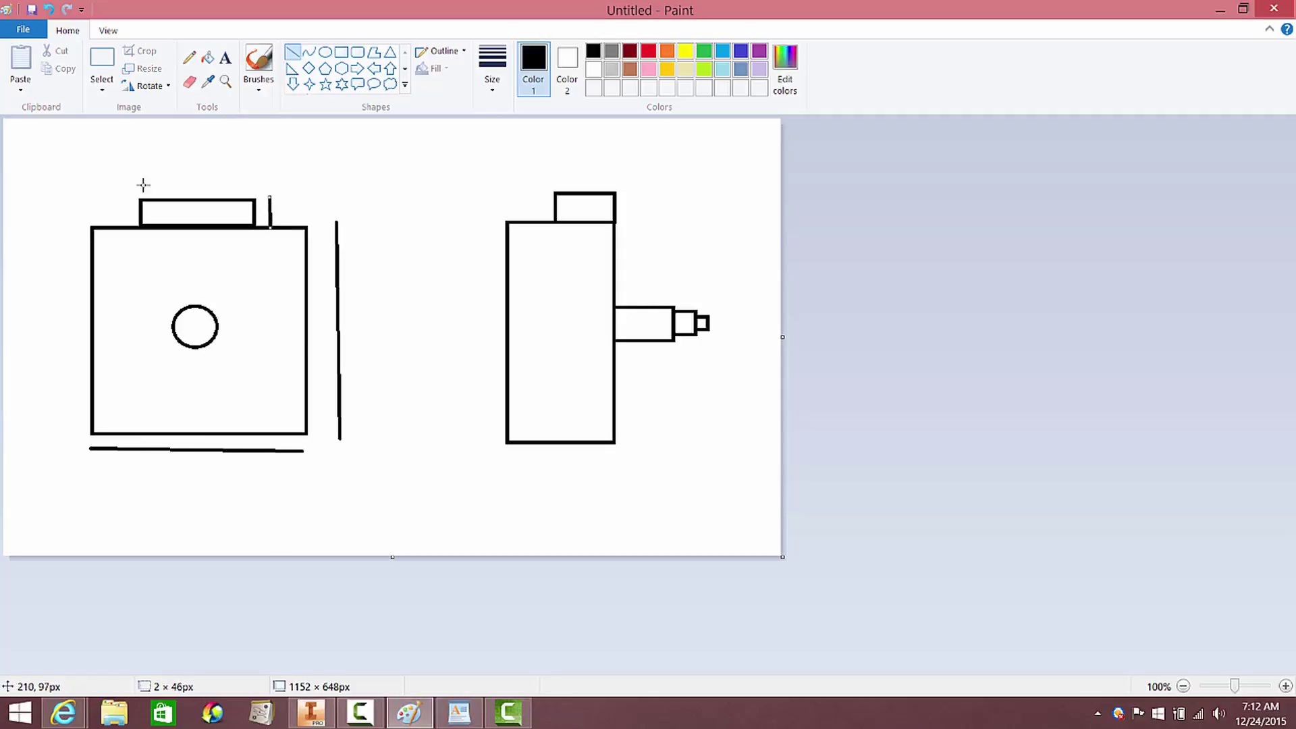
mouse_move(139, 182)
mouse_down()
mouse_move(281, 169)
mouse_move(260, 182)
mouse_up()
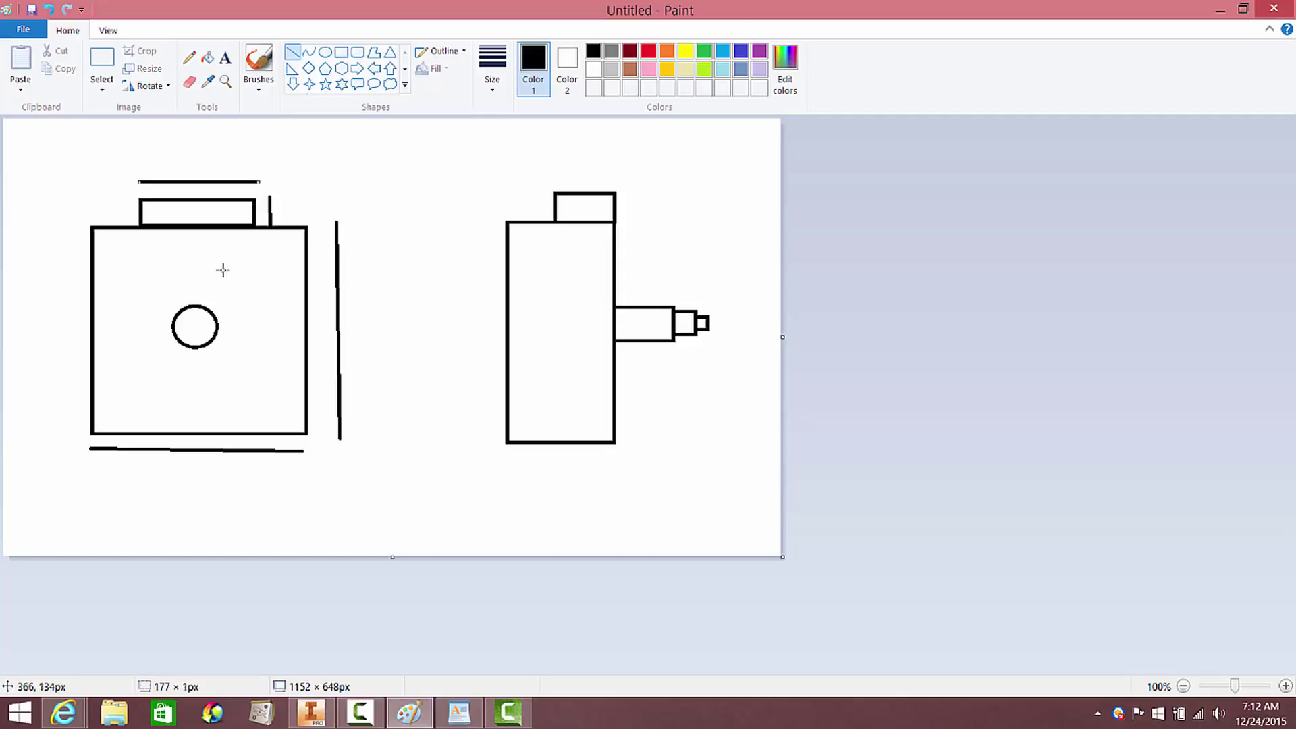
drag(218, 342, 389, 516)
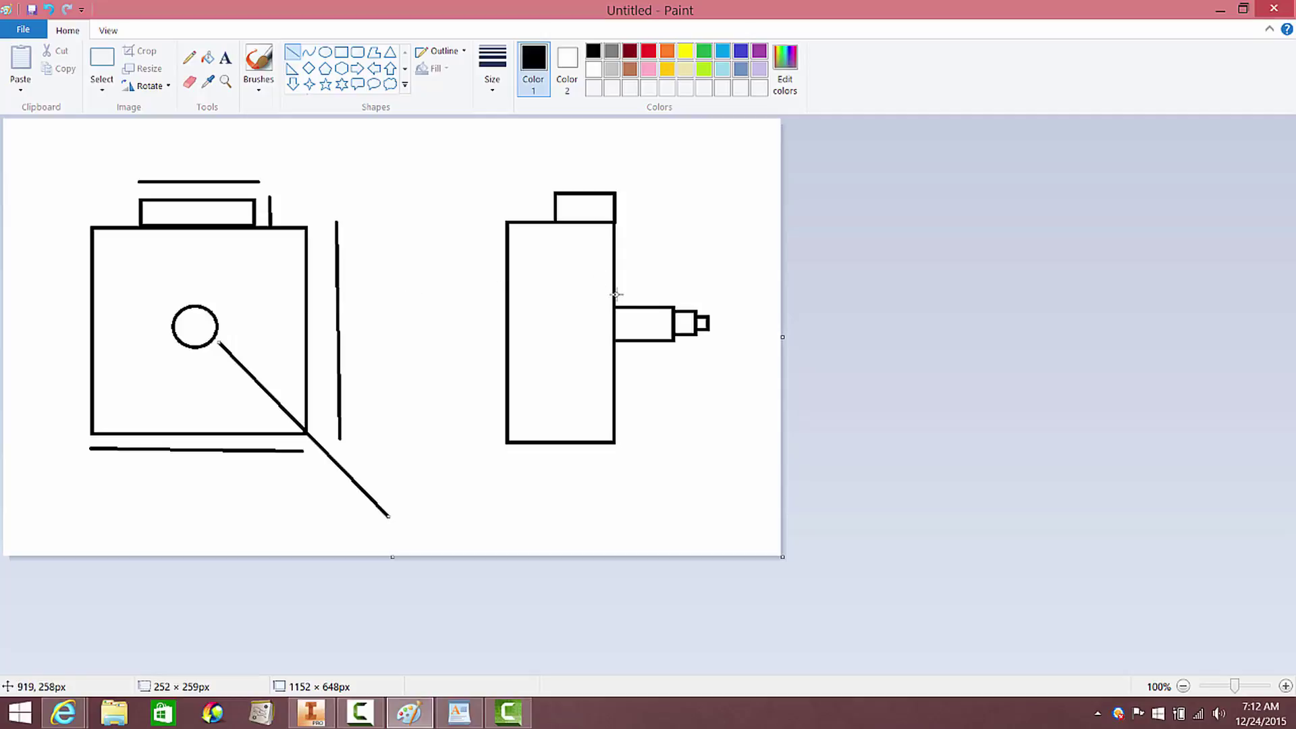
Mark the side view with lines for the three shaft section lengths and the body depth, plus leaders to the two smaller shaft sections.
drag(616, 294, 668, 295)
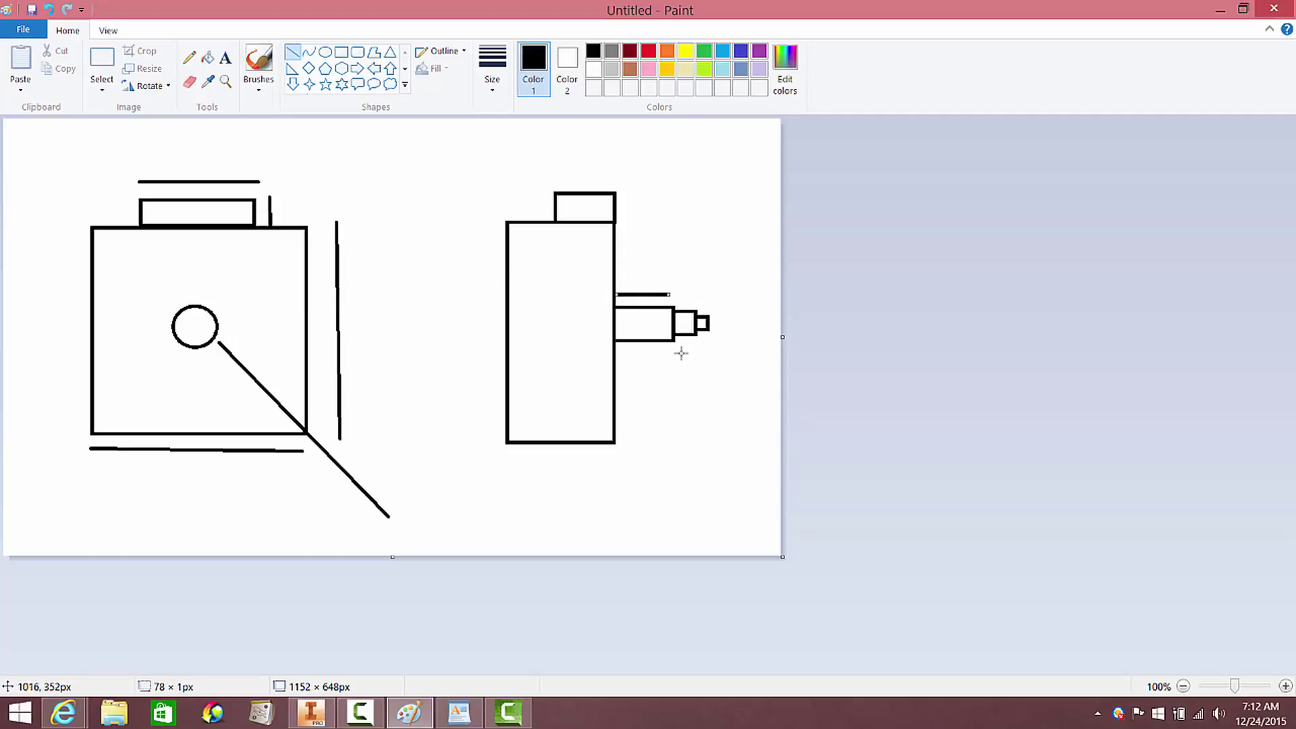
drag(679, 351, 700, 352)
drag(708, 303, 712, 316)
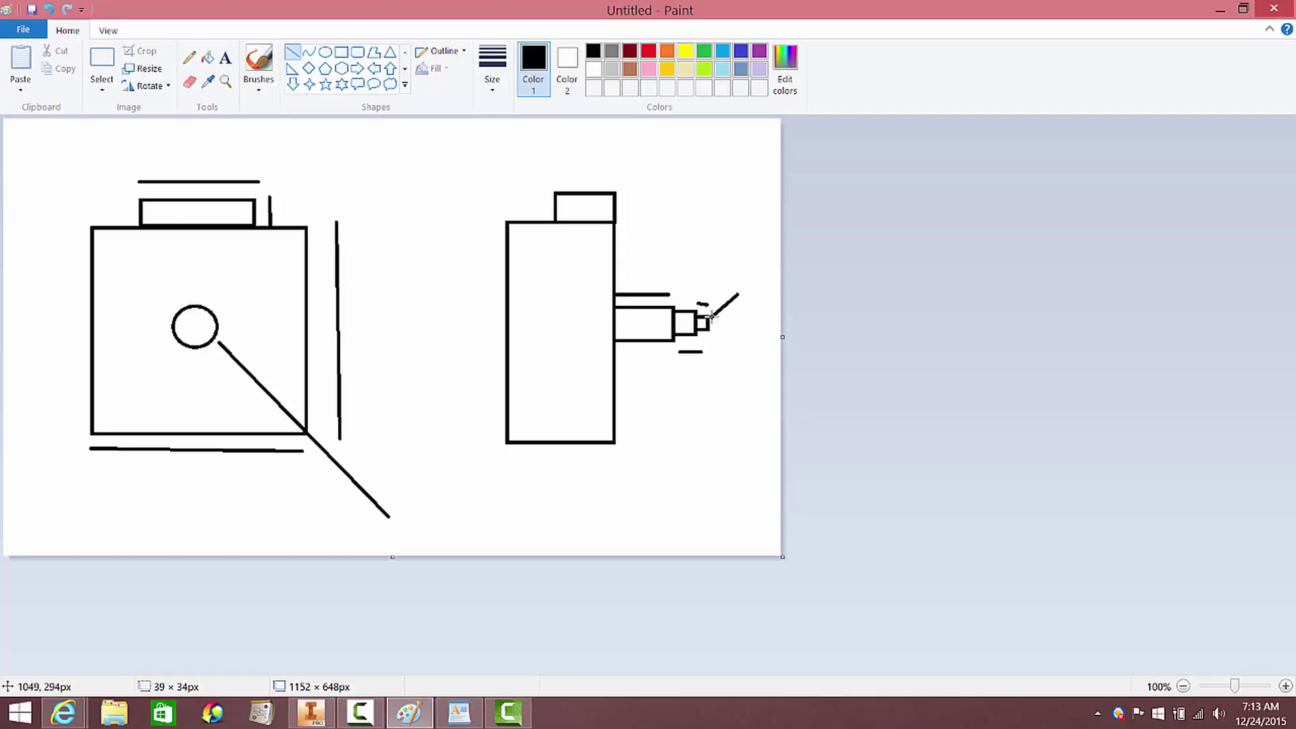
drag(712, 270, 684, 307)
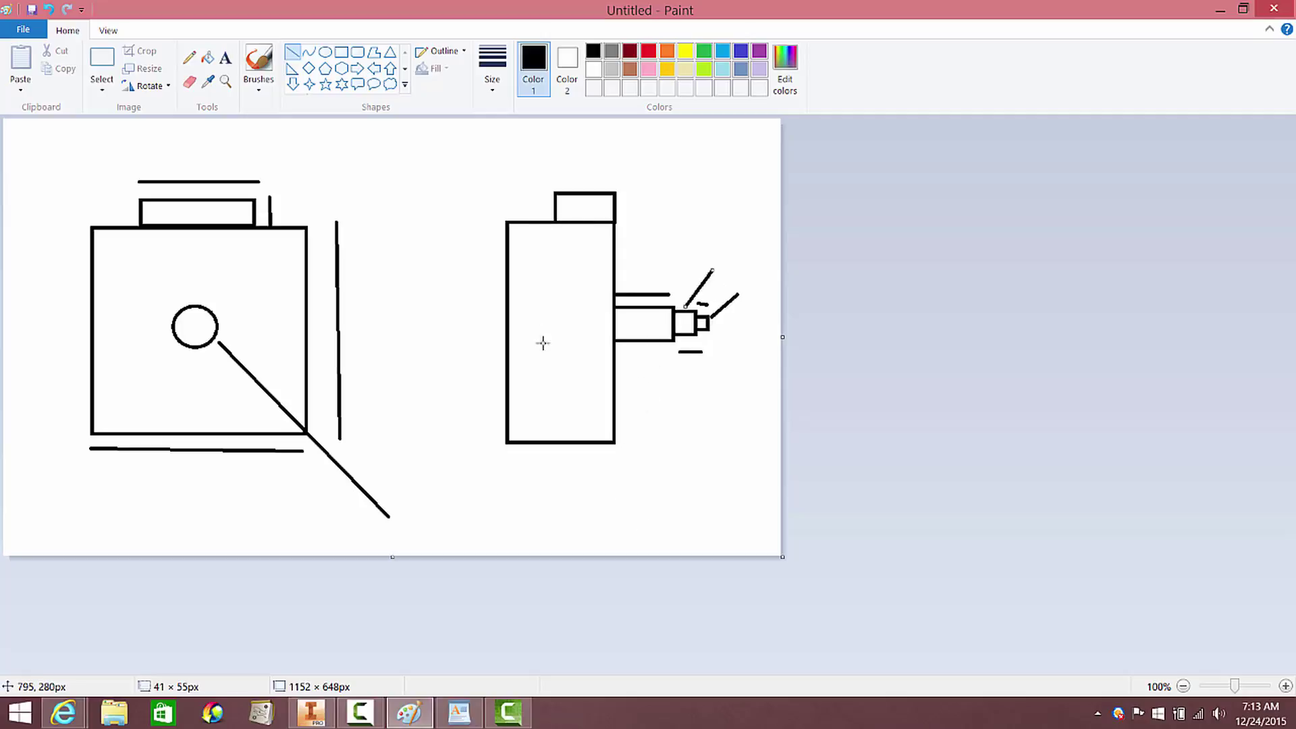
drag(503, 459, 615, 459)
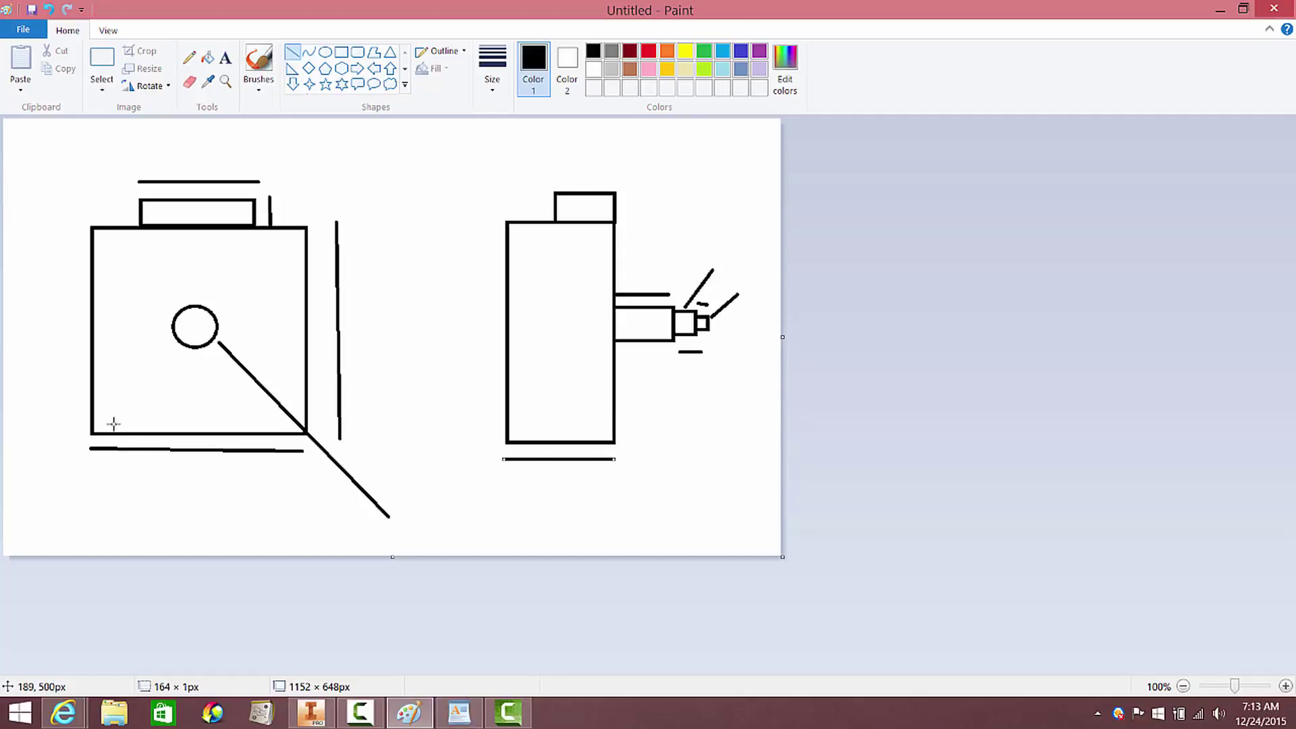
Draw two horizontal lines across the front view's body, one just above its bottom edge and one just below its top edge.
drag(89, 416, 306, 416)
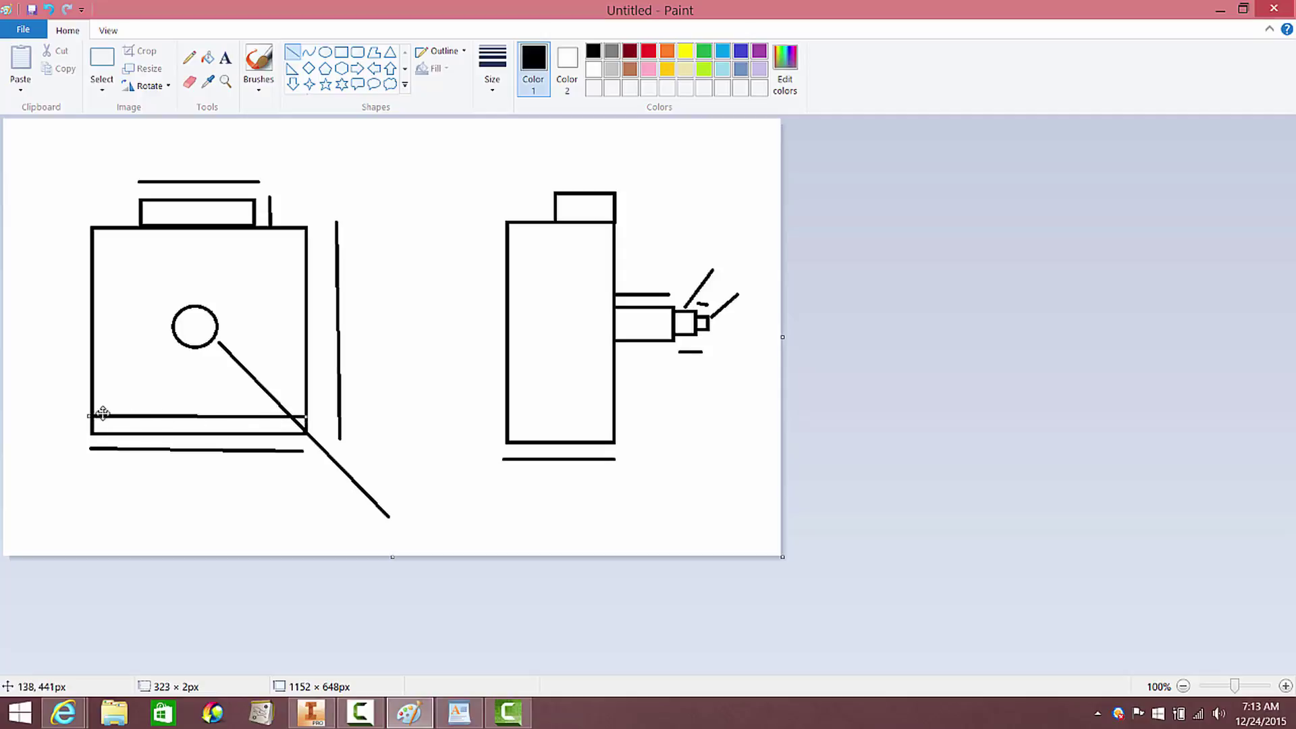
drag(93, 241, 307, 241)
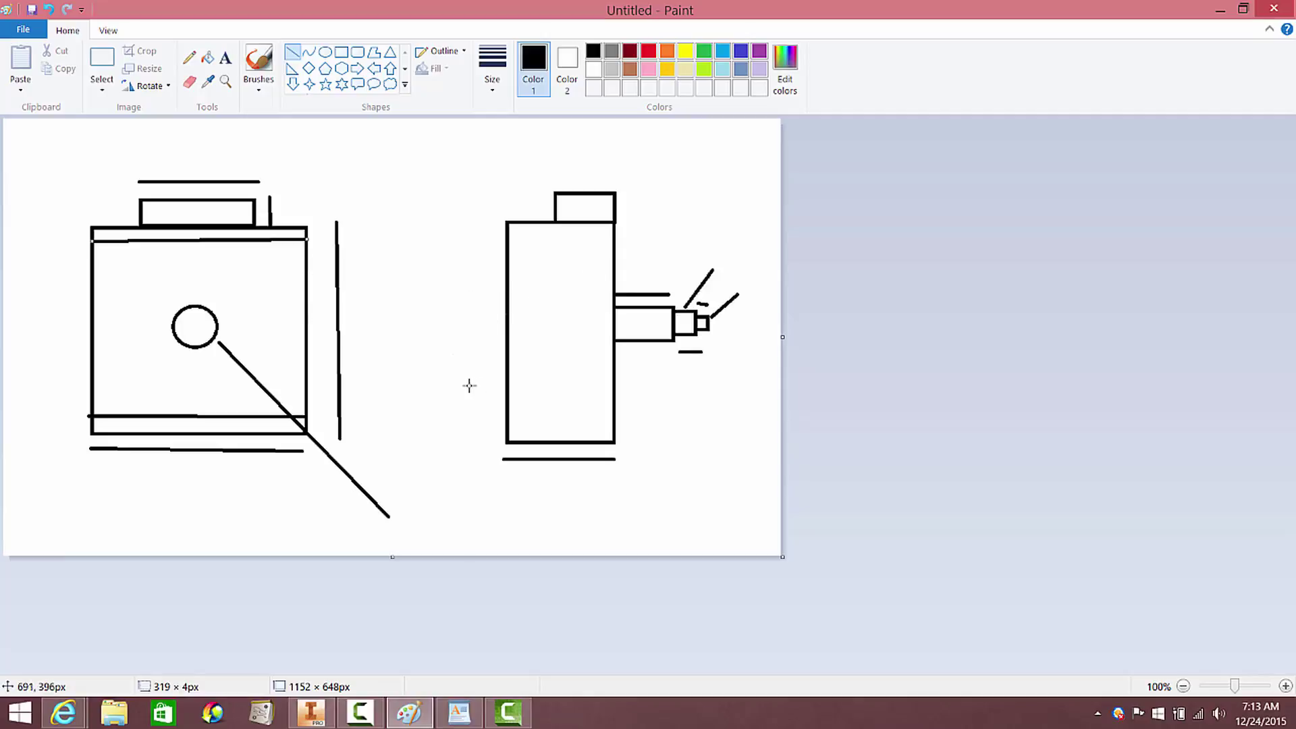
Switch to Inventor, create a new part, and start a 2D sketch on the front-facing XY origin plane.
click(311, 712)
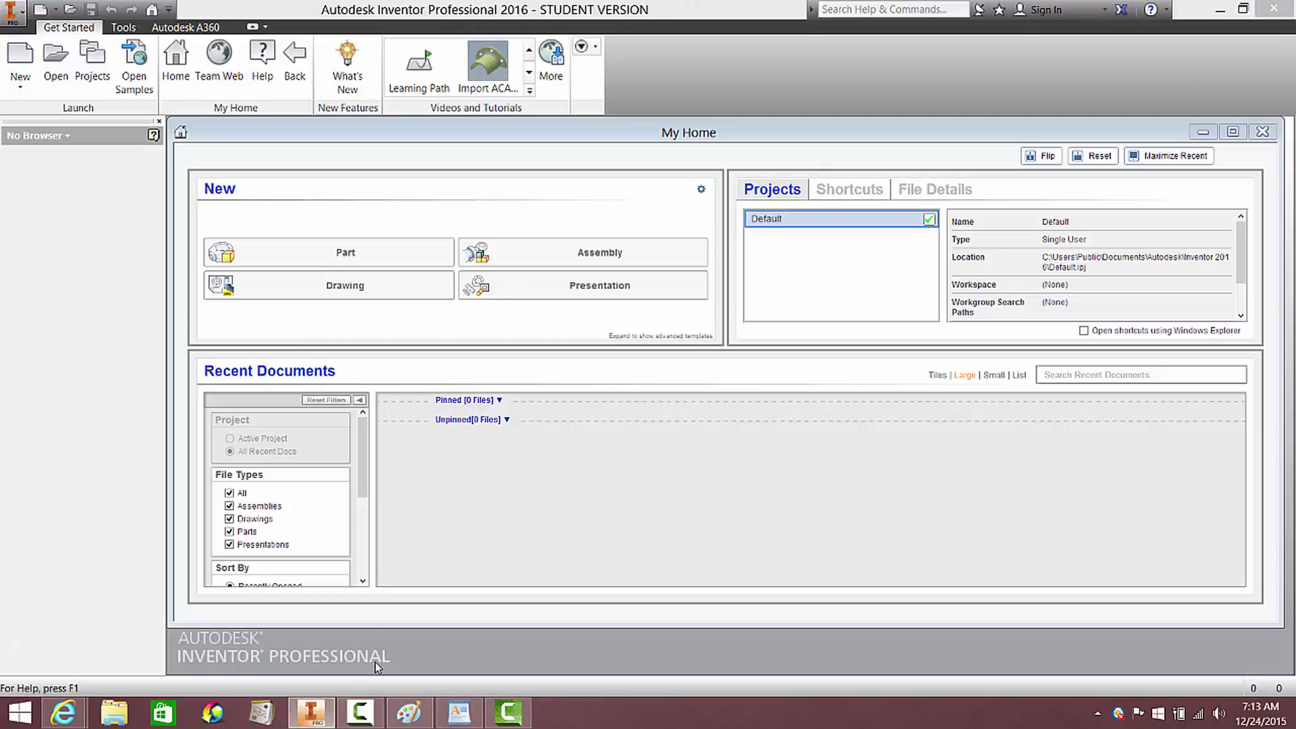
click(341, 262)
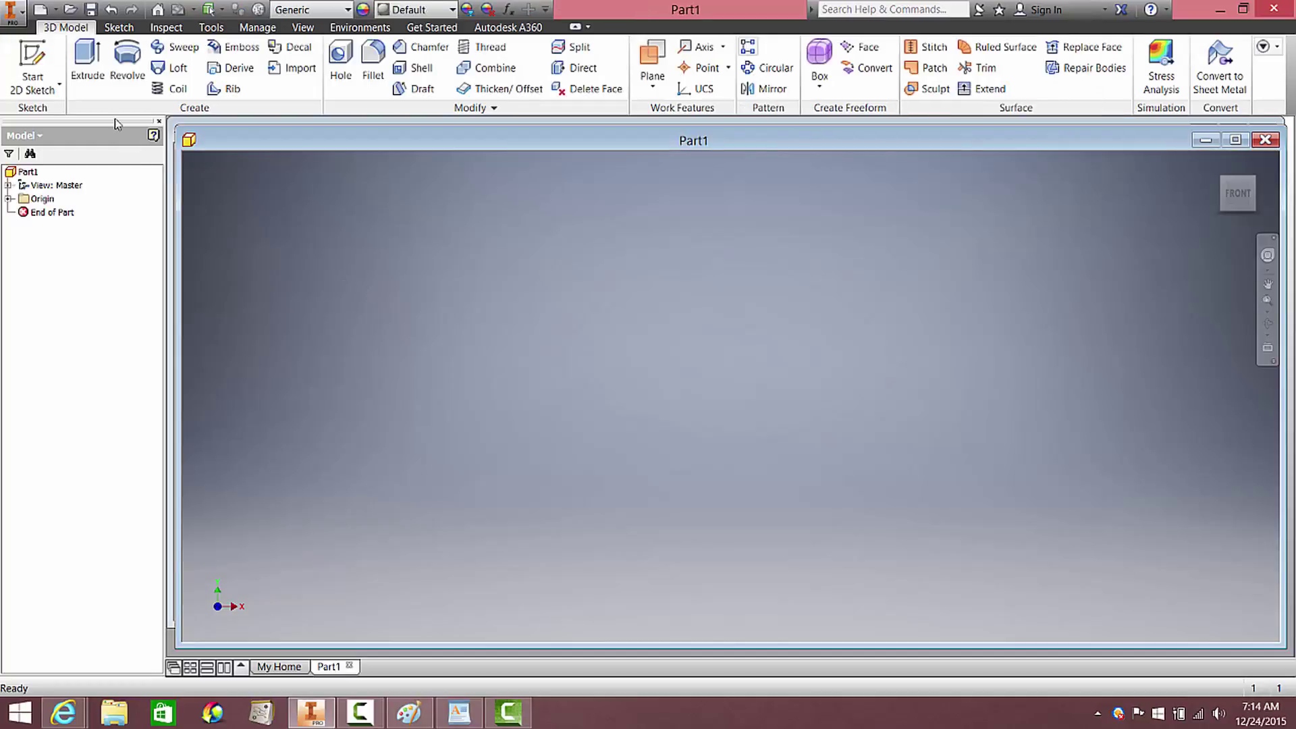
click(32, 66)
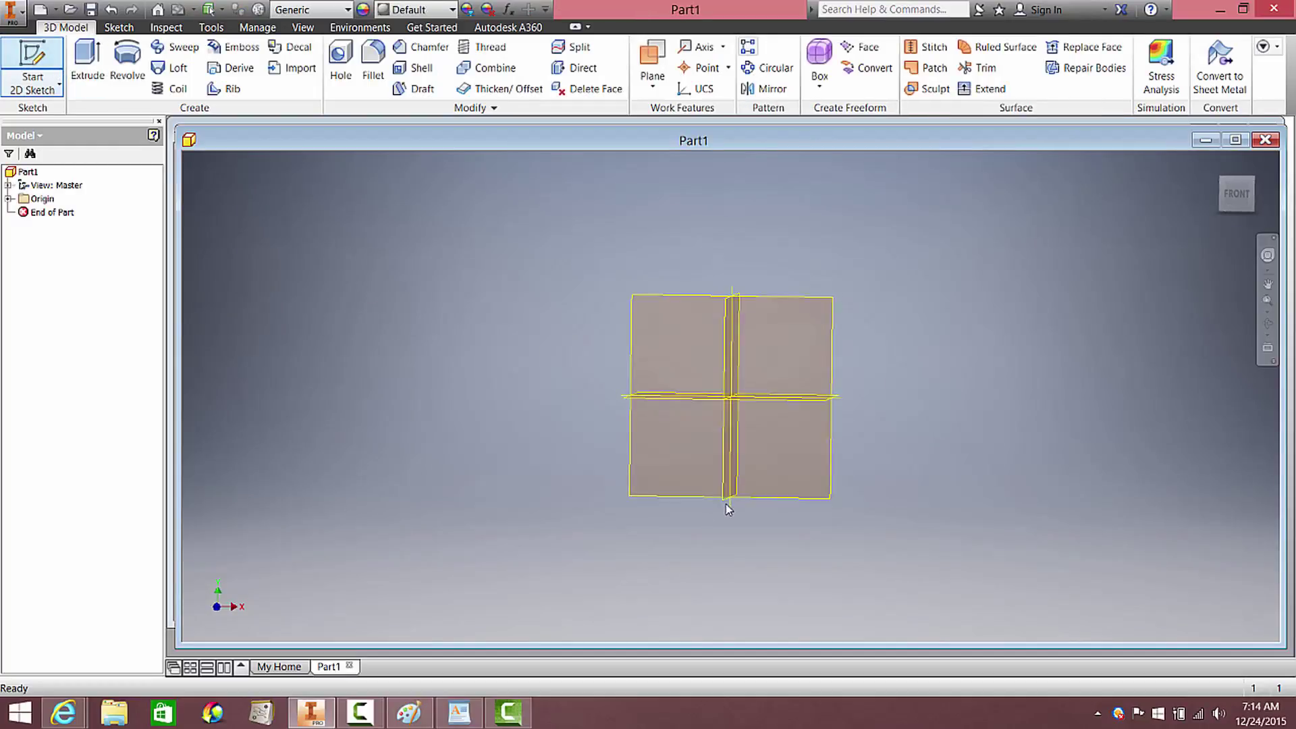
click(814, 344)
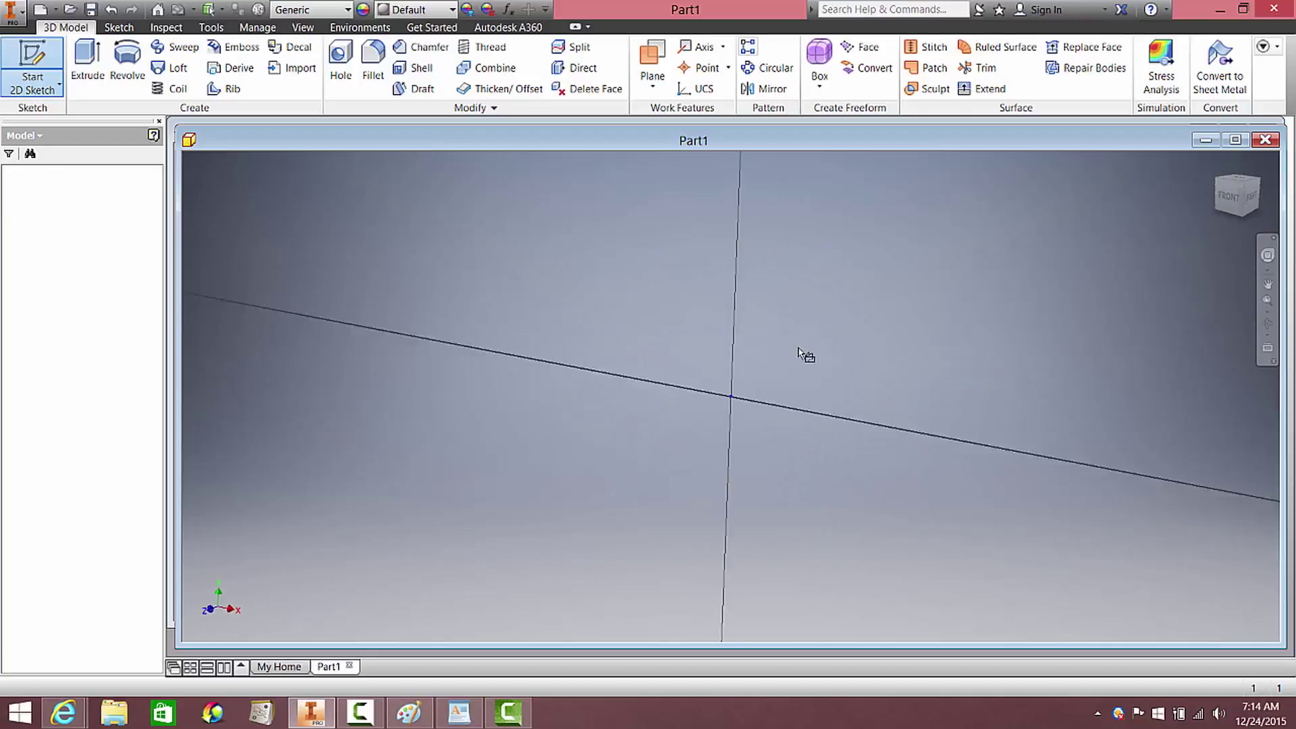
Sketch a rectangle about 1.3 in wide and 1.2 in high surrounding the origin.
click(213, 64)
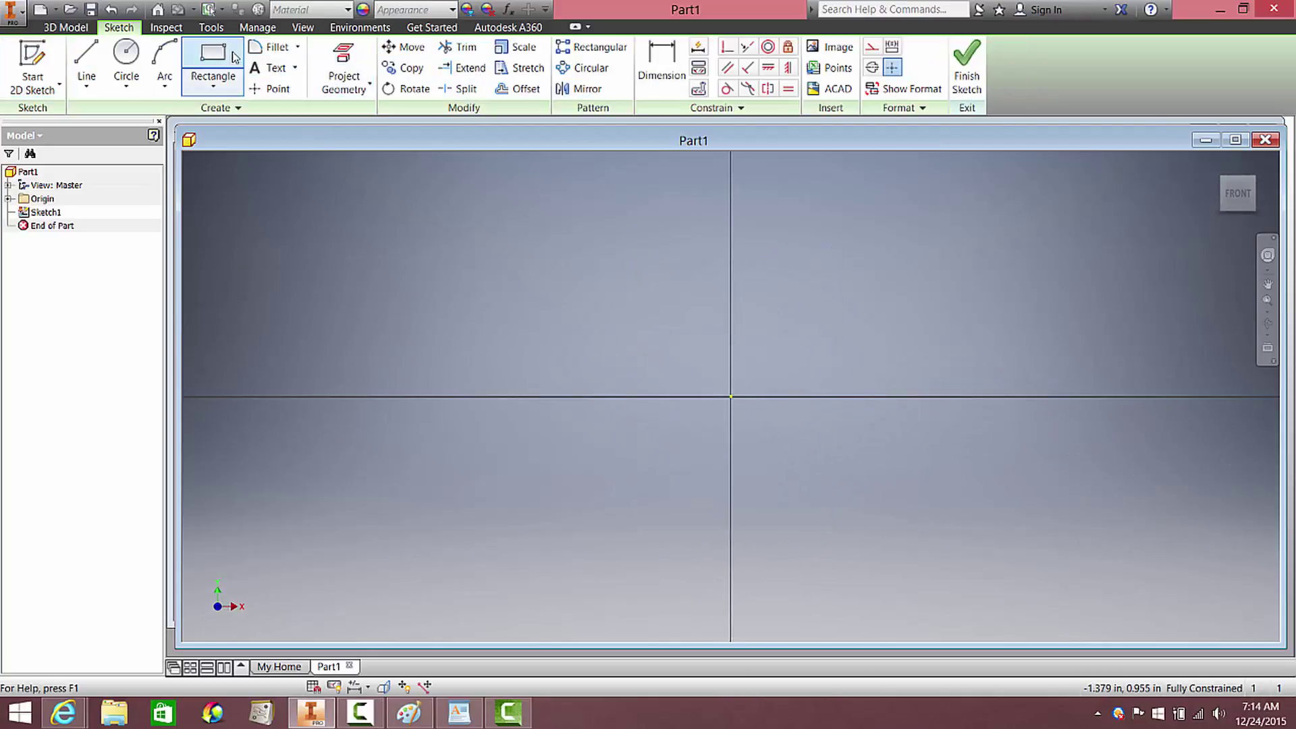
click(496, 178)
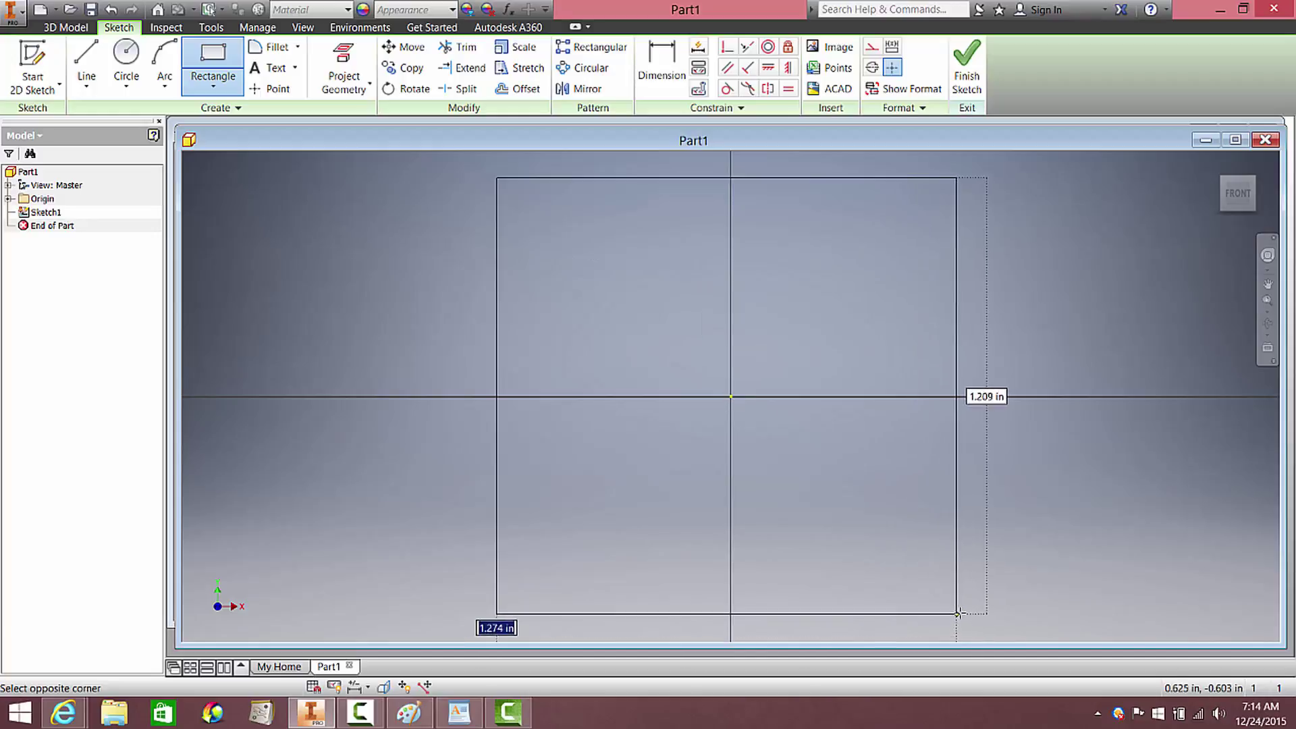
click(964, 612)
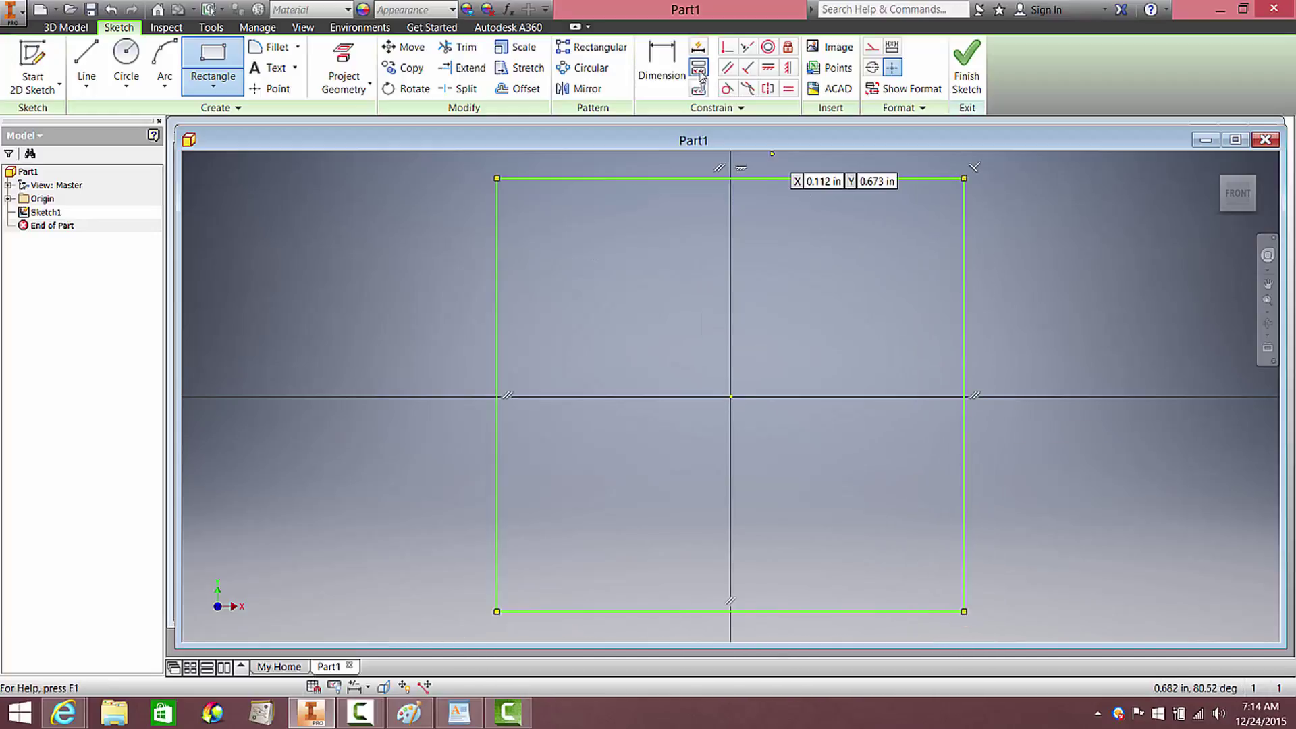
Dimension the rectangle's width and height to 5.7 in each.
click(662, 68)
click(684, 180)
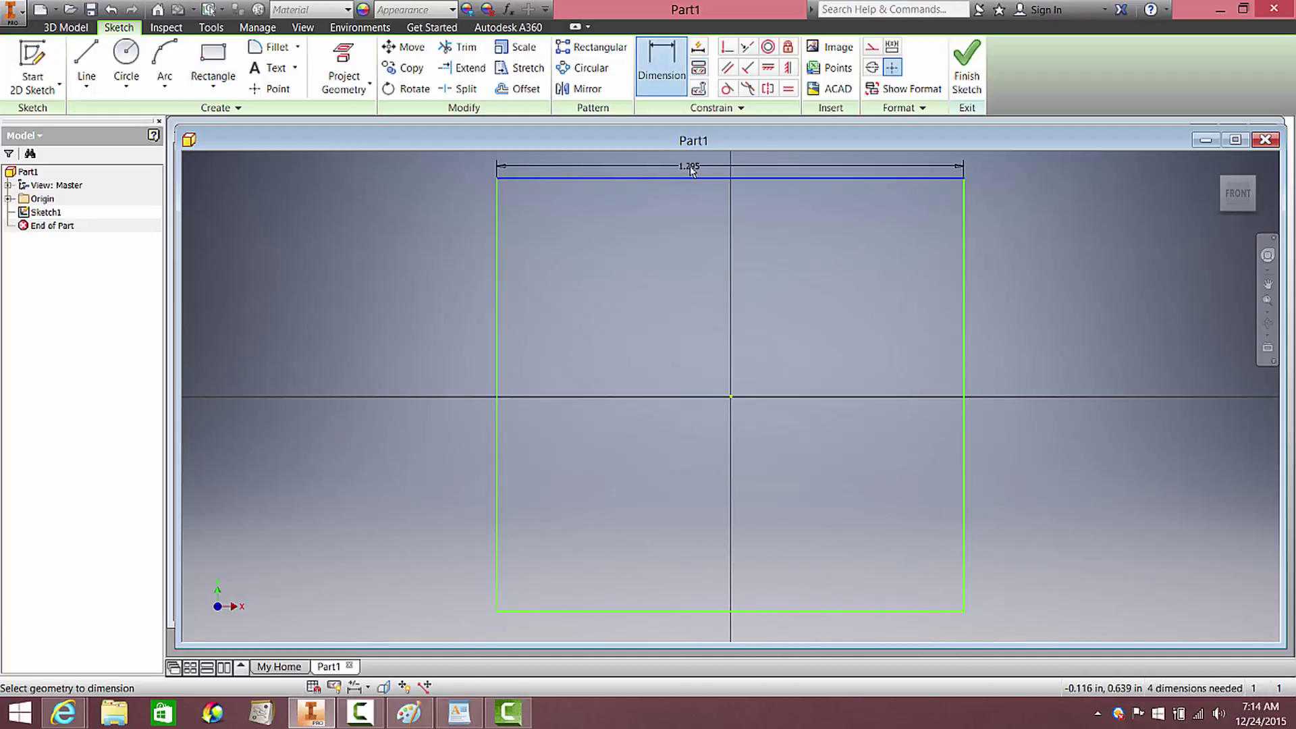
click(712, 162)
text(5.7)
key(Return)
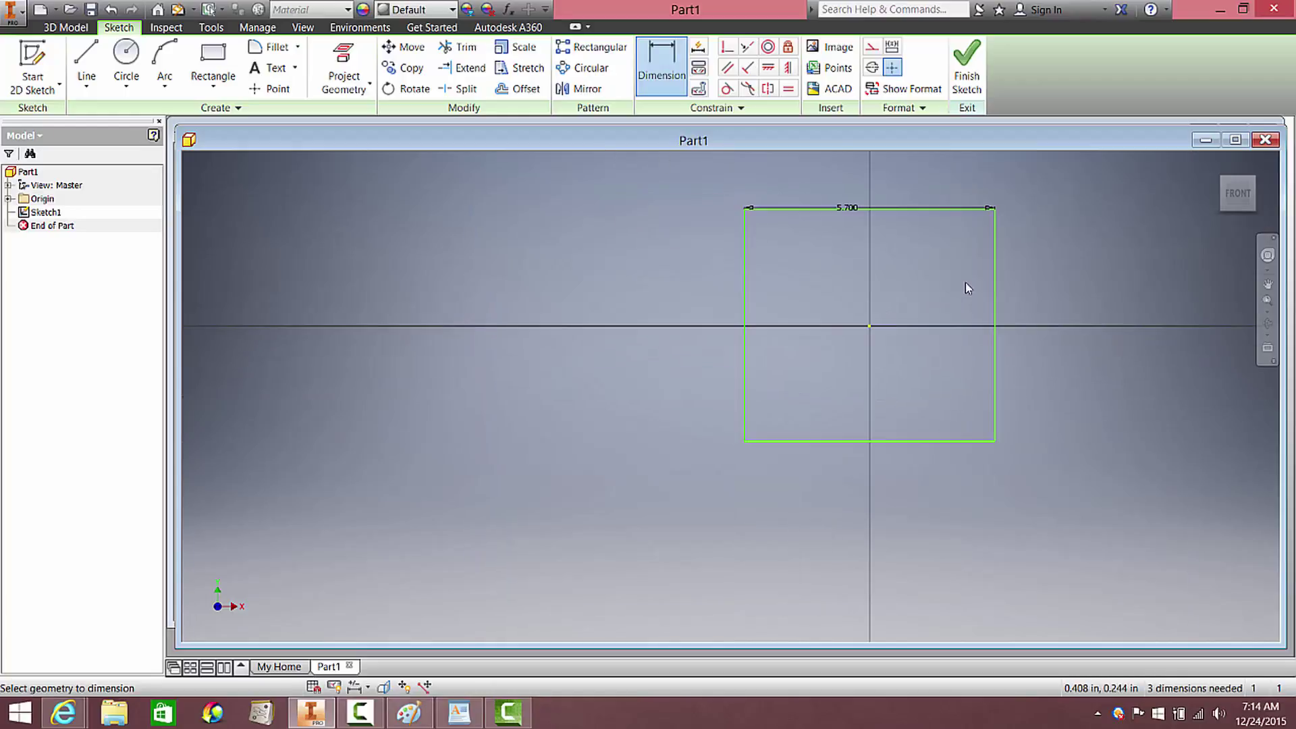
click(995, 339)
click(1023, 353)
text(5.7)
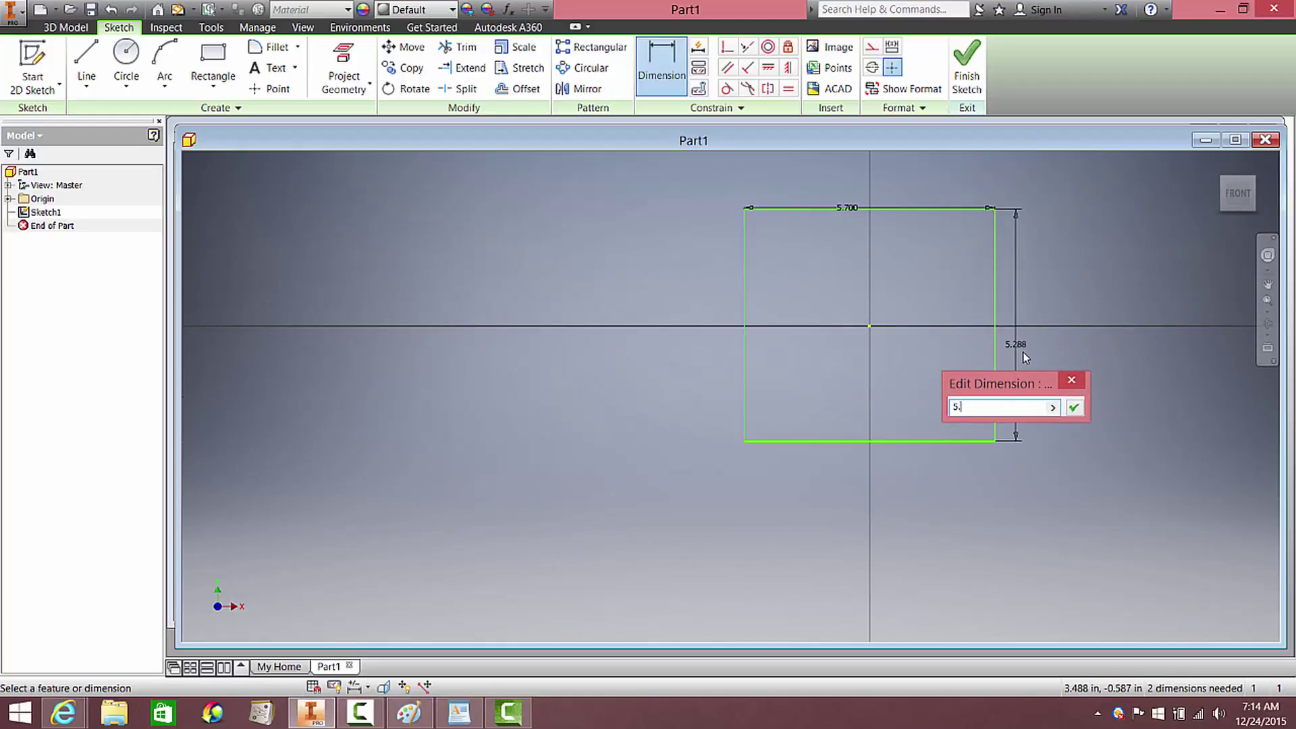
key(Return)
mouse_move(978, 415)
middle_down()
mouse_move(781, 376)
mouse_move(757, 398)
middle_up()
scroll(700, 400, down, 2)
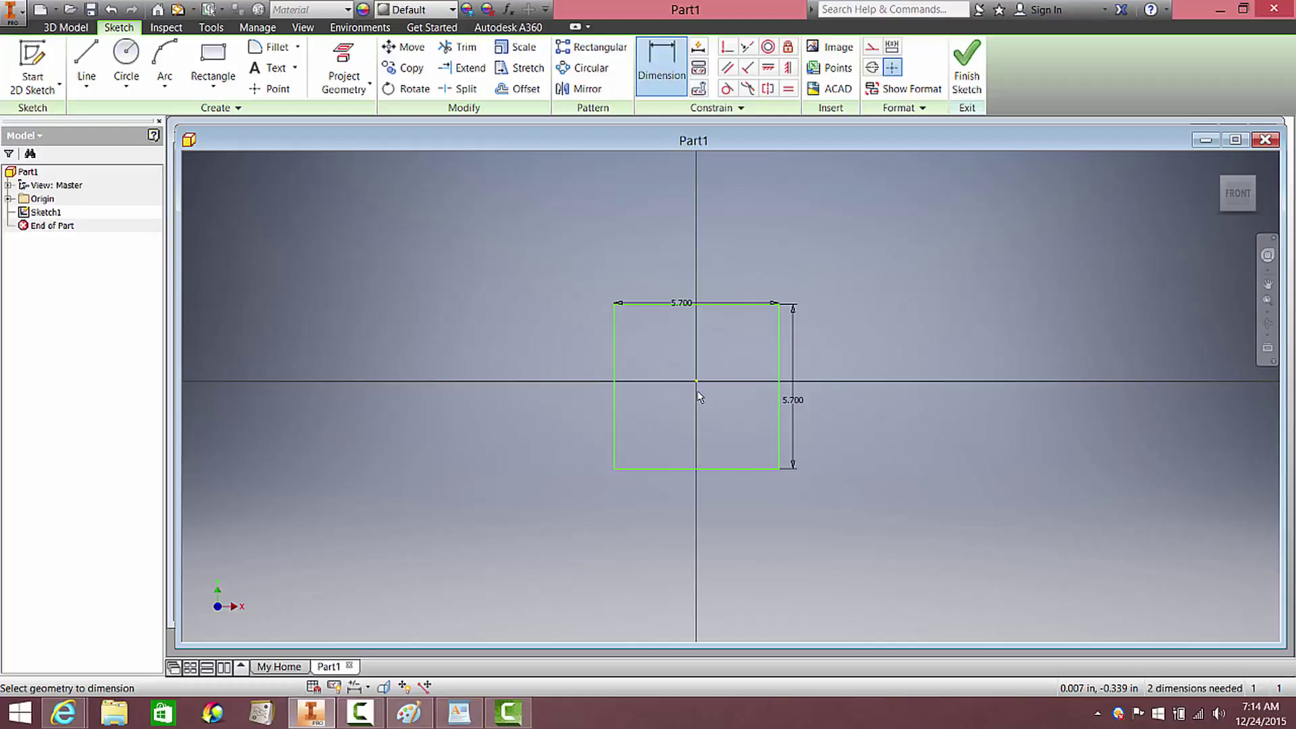
scroll(699, 398, up, 2)
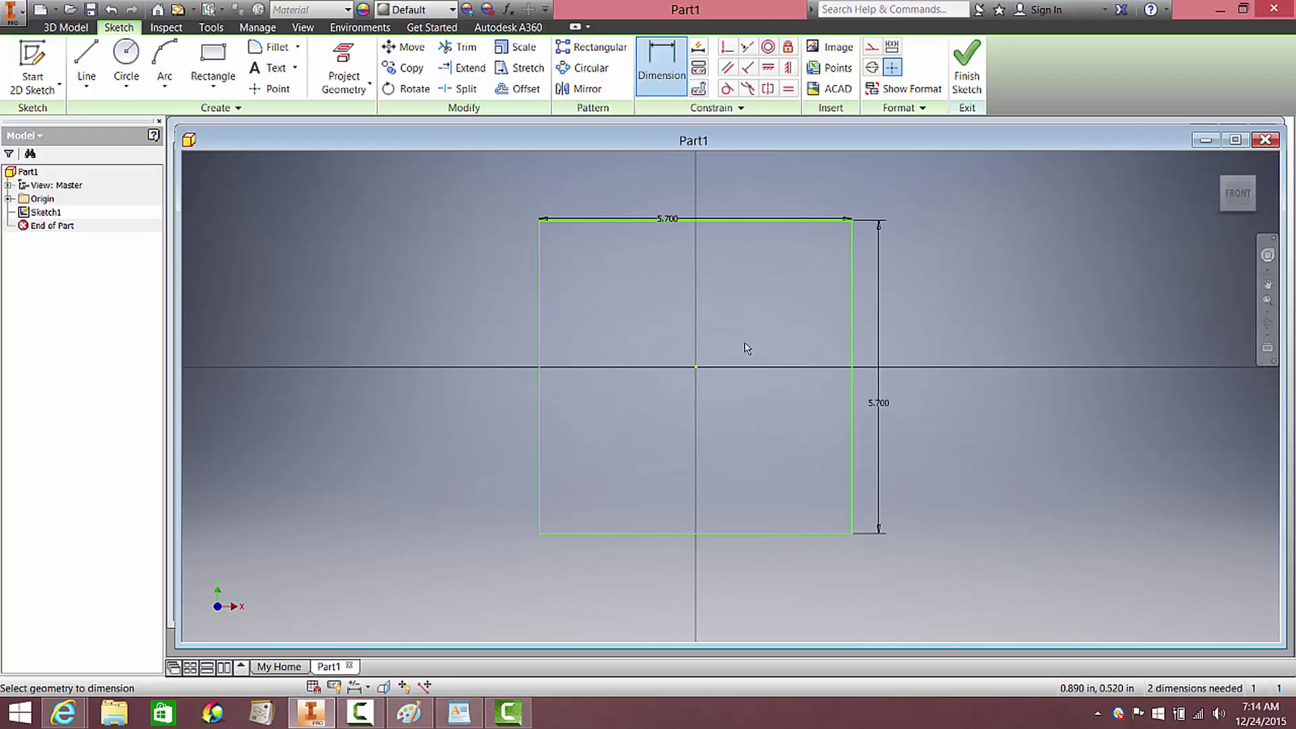
Finish the sketch and extrude the square profile 1.3 in.
click(967, 68)
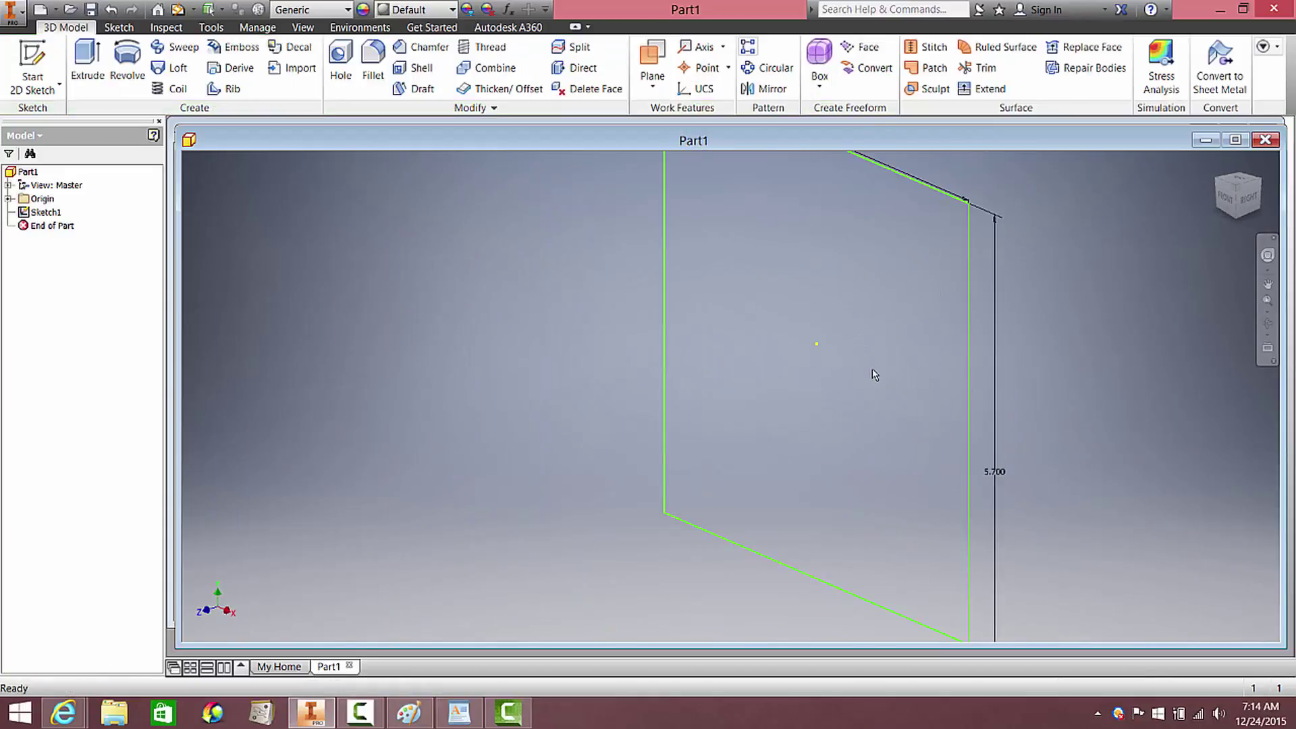
click(88, 60)
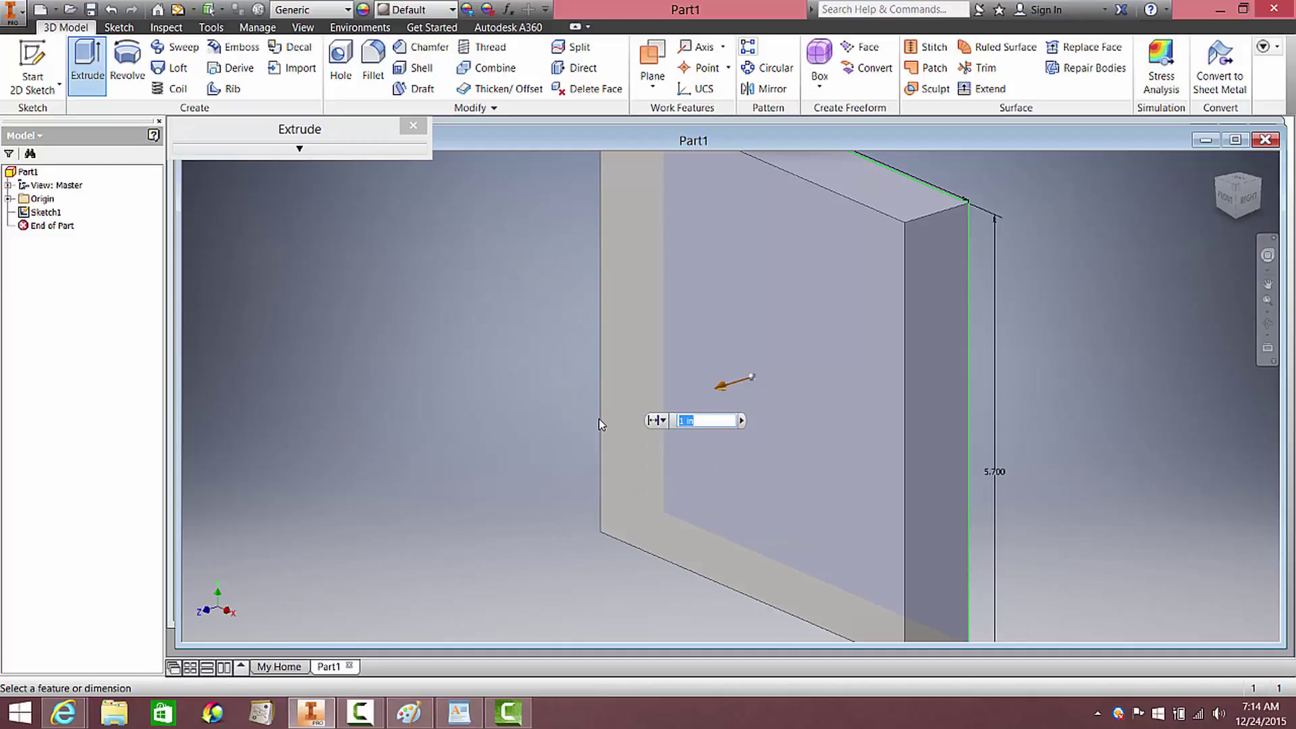
text(1.3)
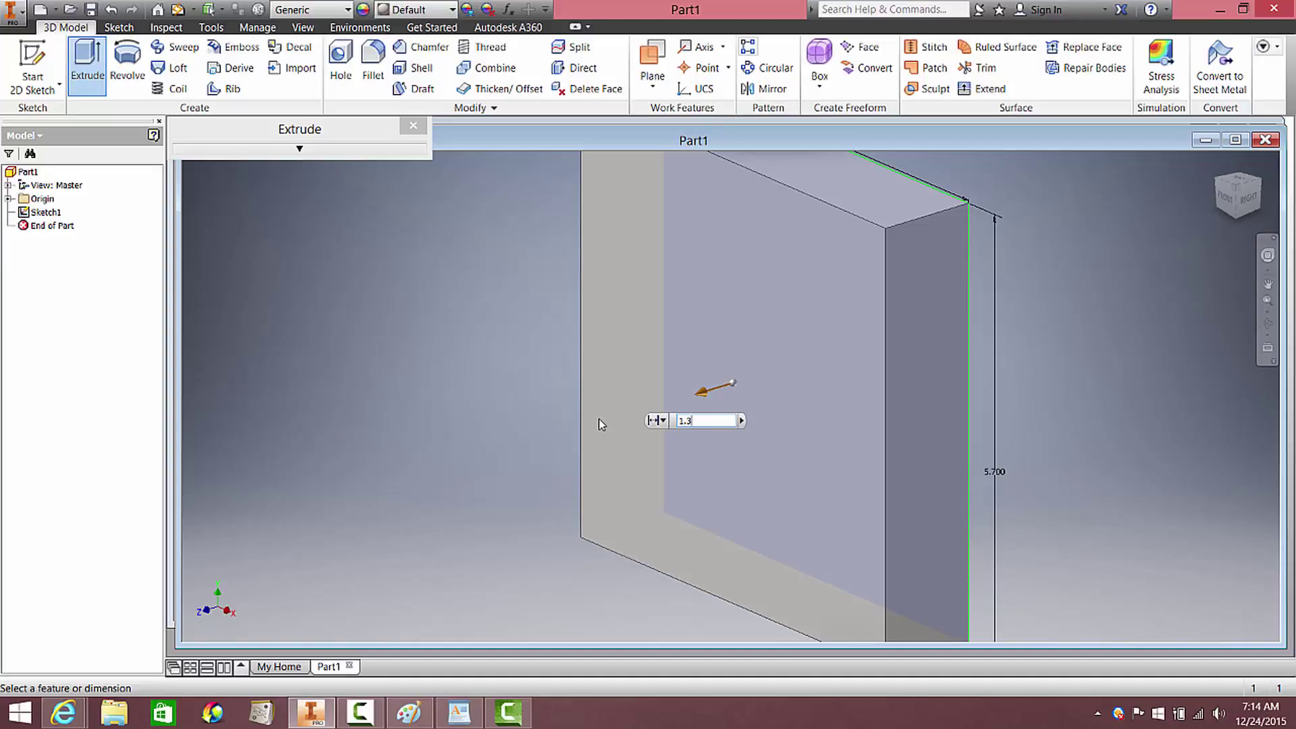
mouse_move(658, 432)
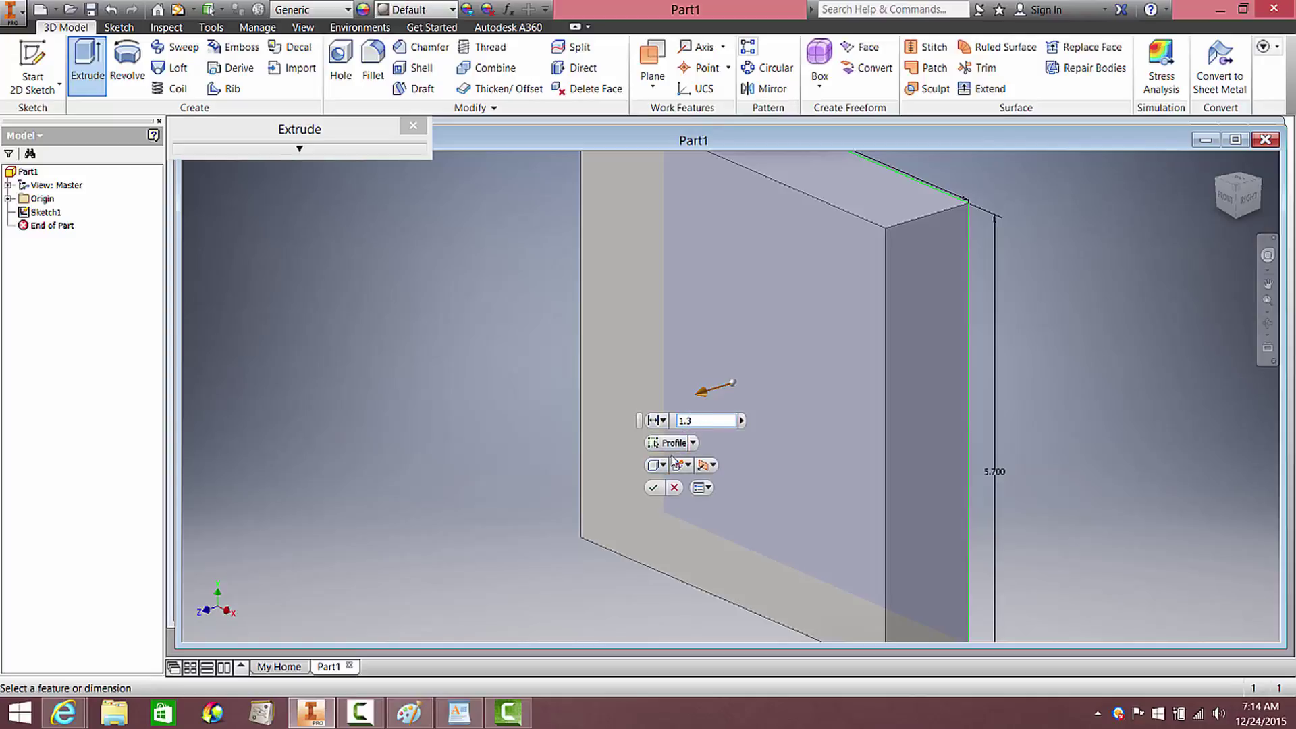
click(653, 488)
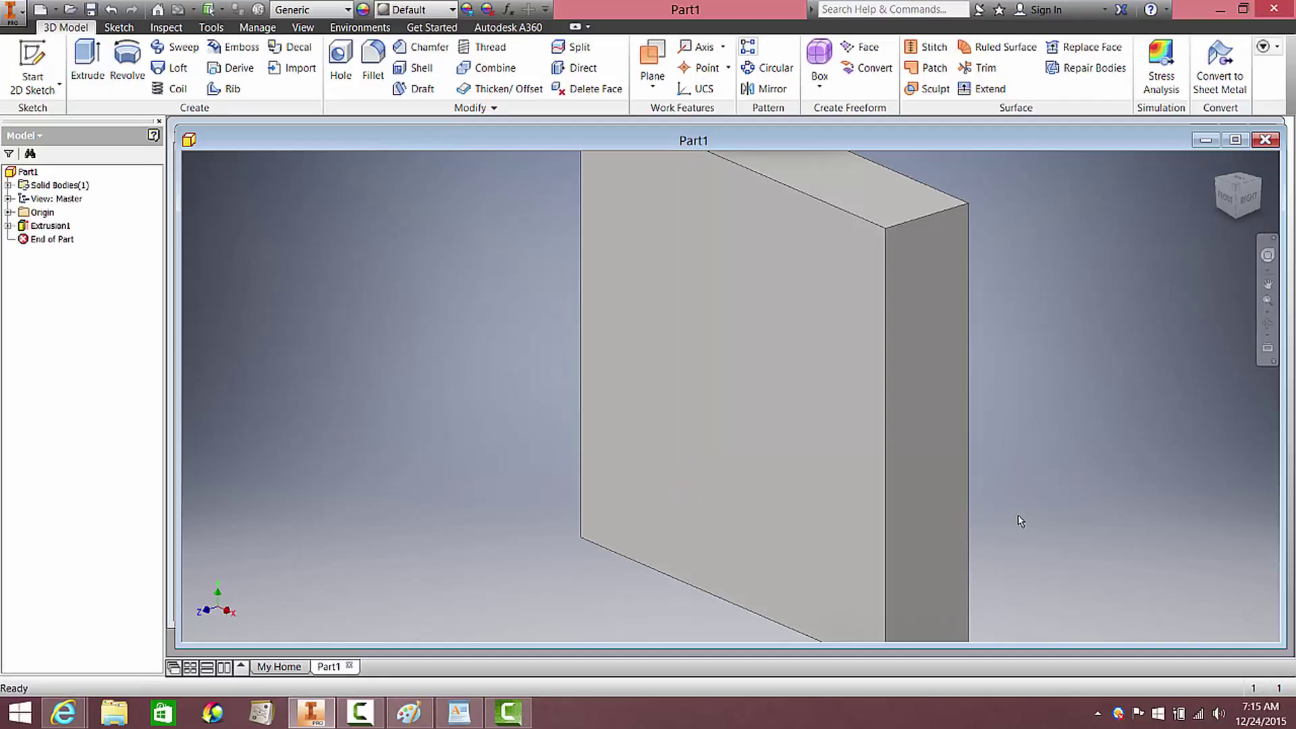
Start a new 2D sketch on the large back face of the extruded block.
shift+middle_drag(1020, 520, 776, 473)
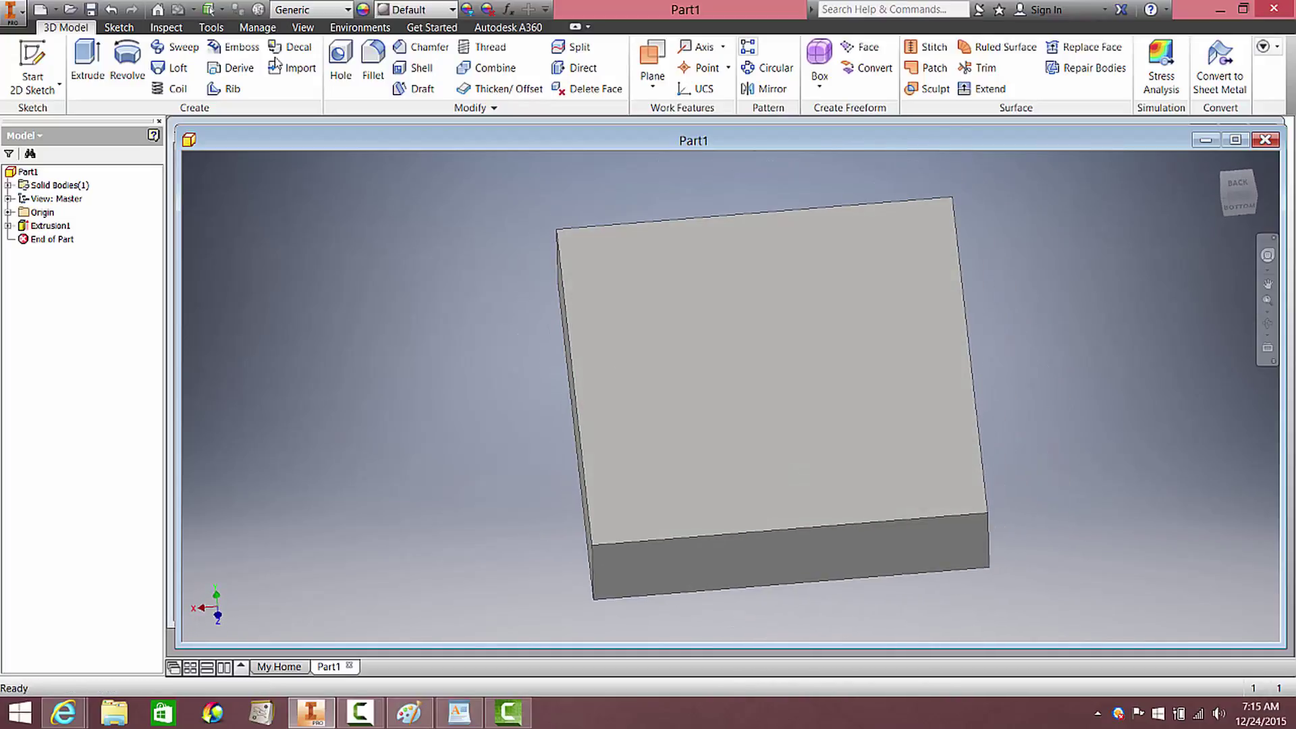
click(22, 49)
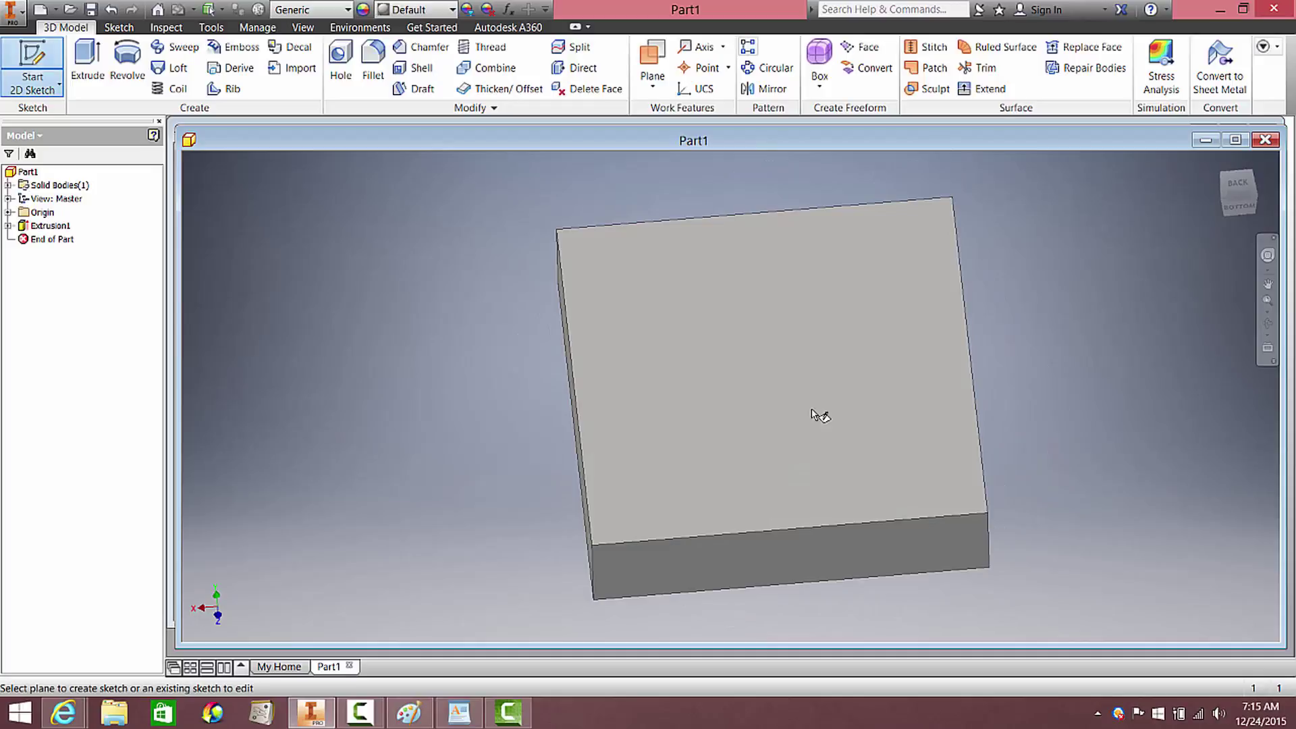
click(850, 424)
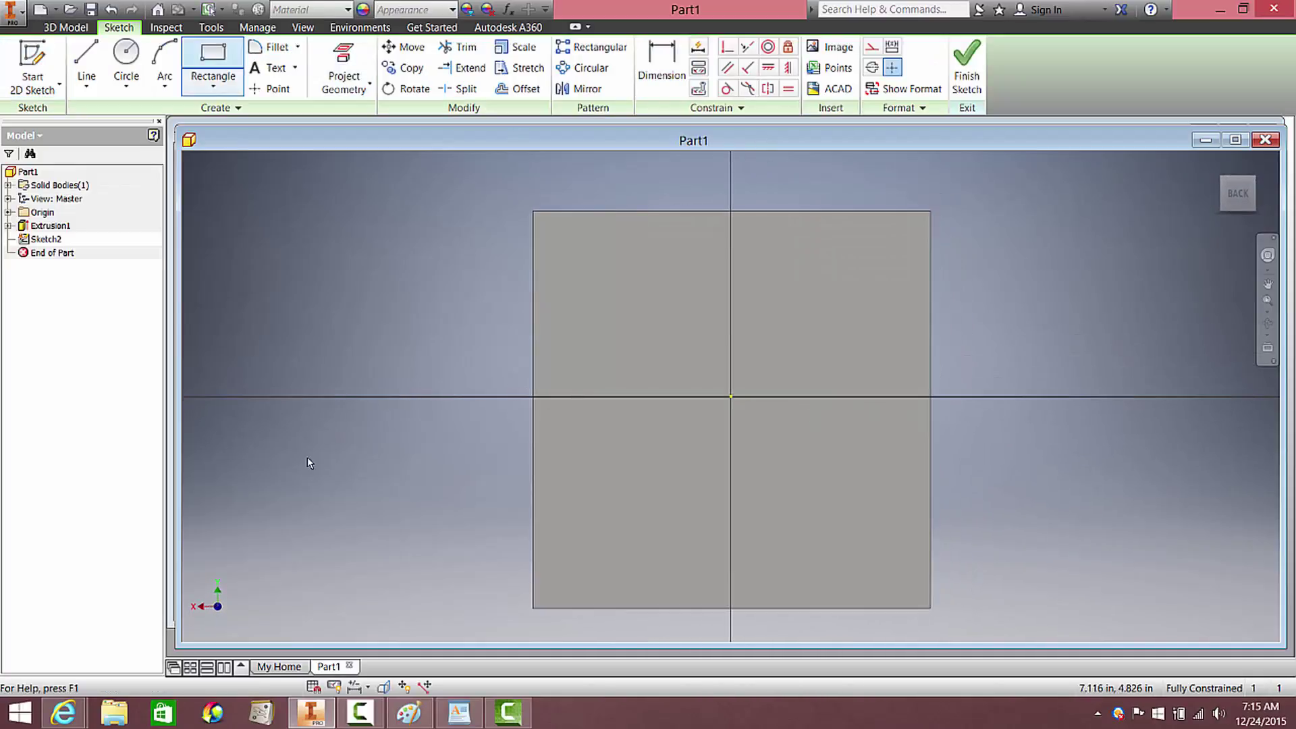
key(Escape)
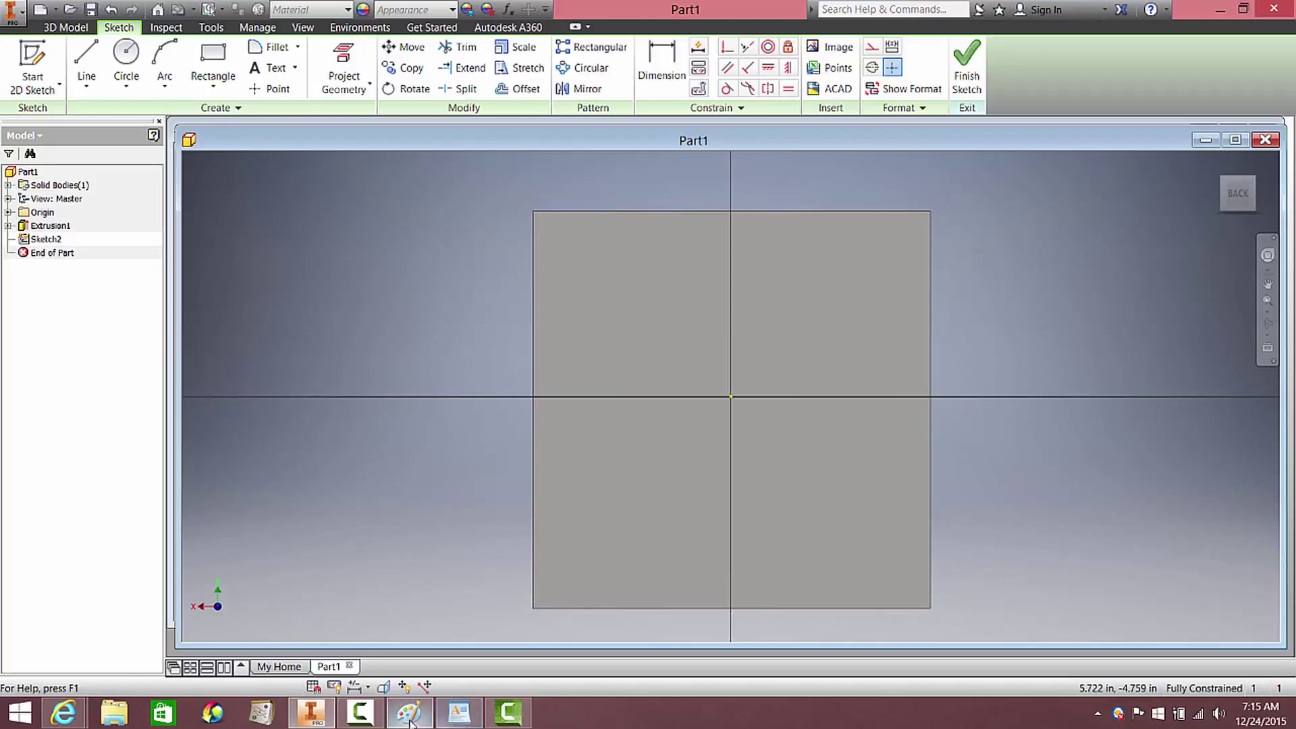
Check the clock mechanism drawing in Paint, then return to the part sketch in Inventor.
click(409, 721)
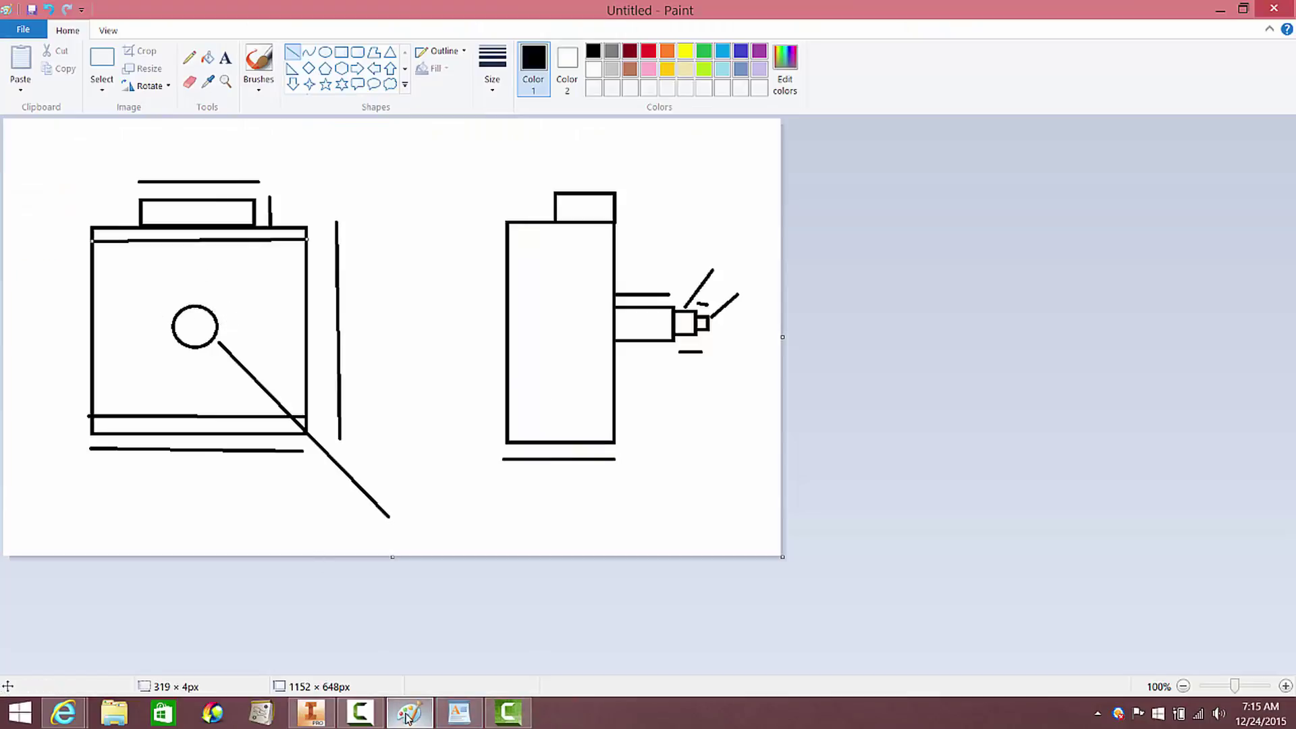
mouse_move(417, 721)
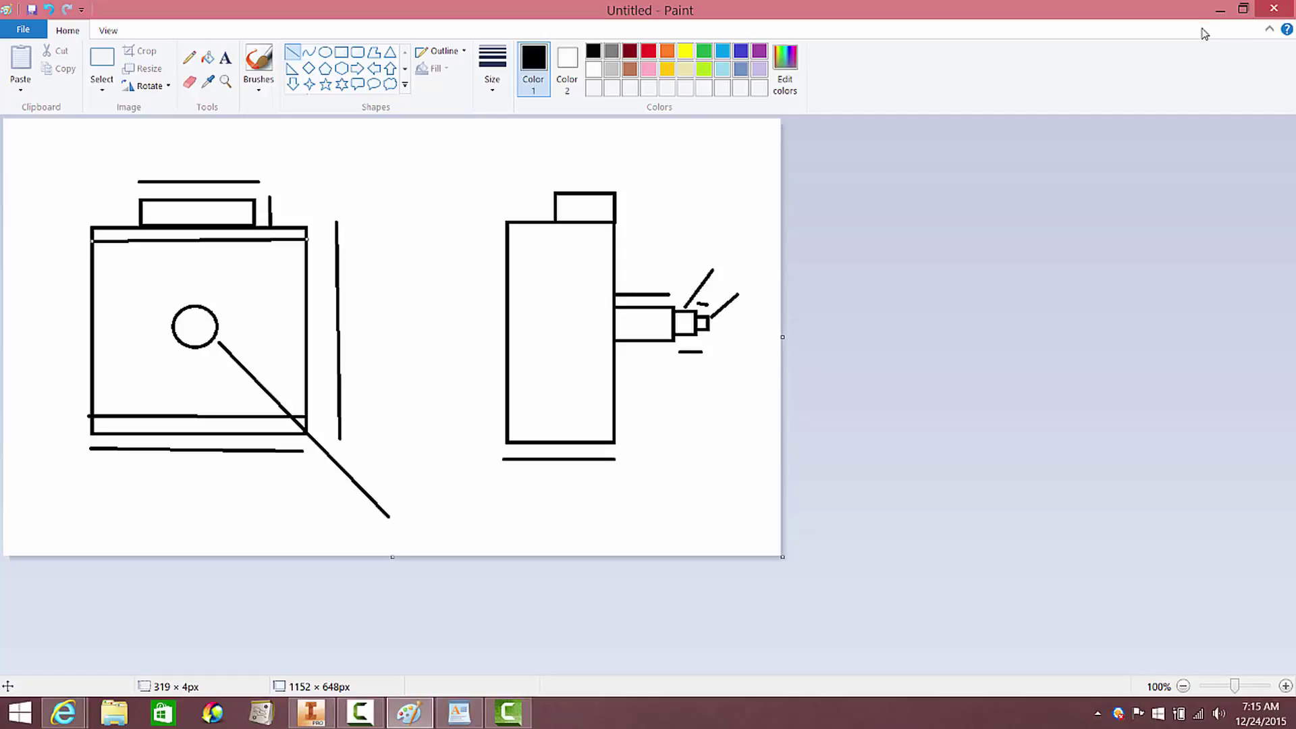
click(1221, 10)
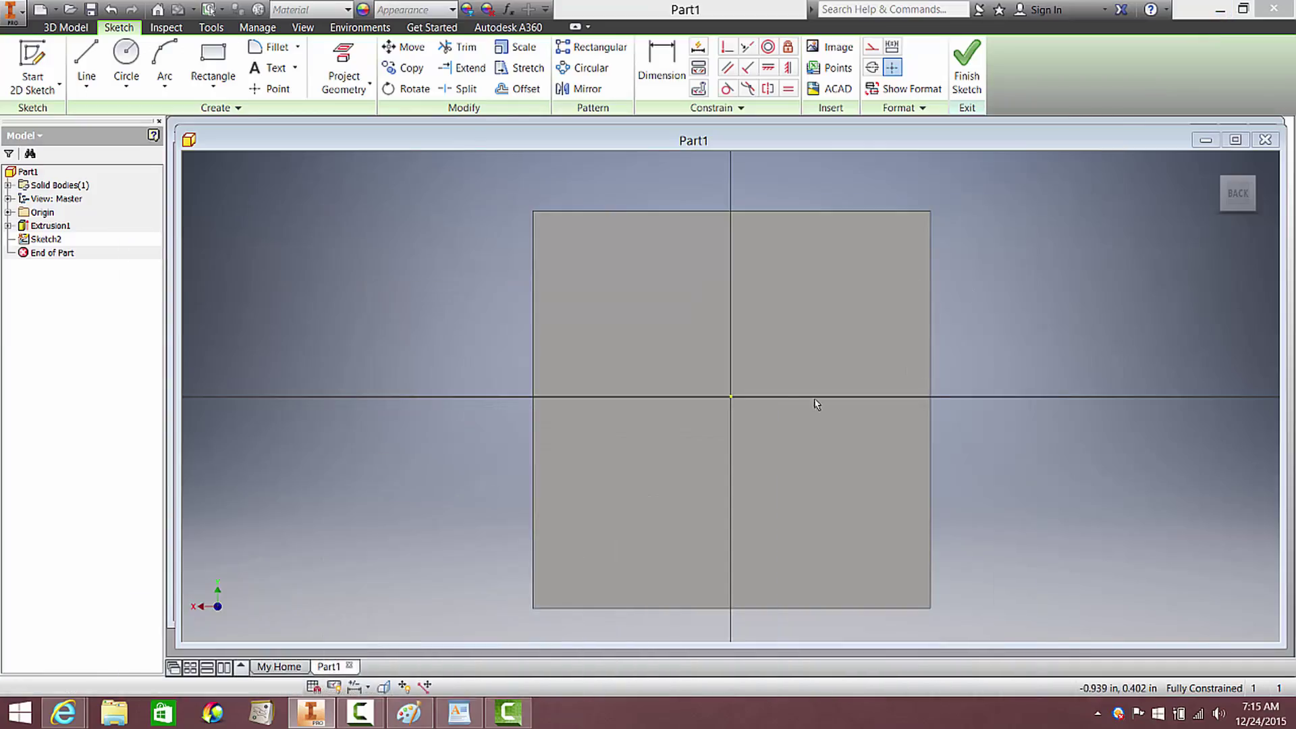
Sketch a rectangle about 2.75 in wide around the origin on the block's back face.
scroll(788, 444, up, 2)
scroll(773, 412, down, 3)
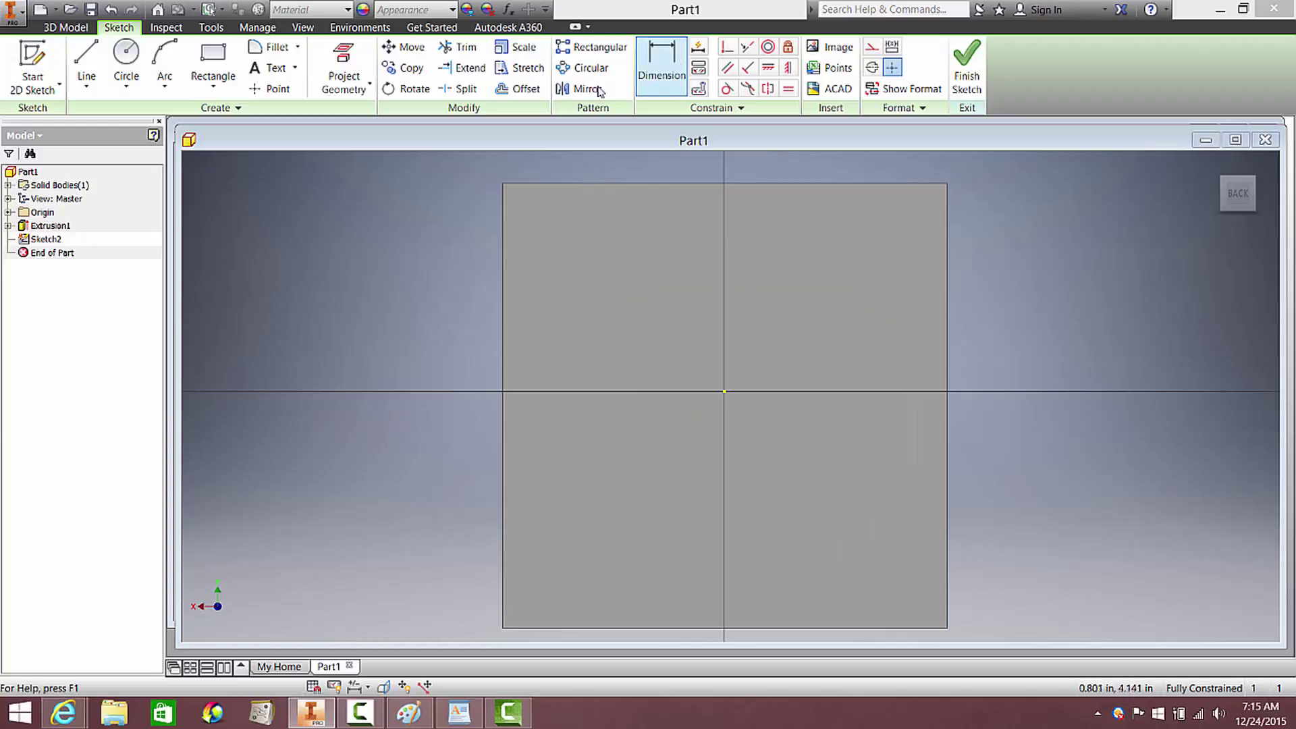
click(212, 64)
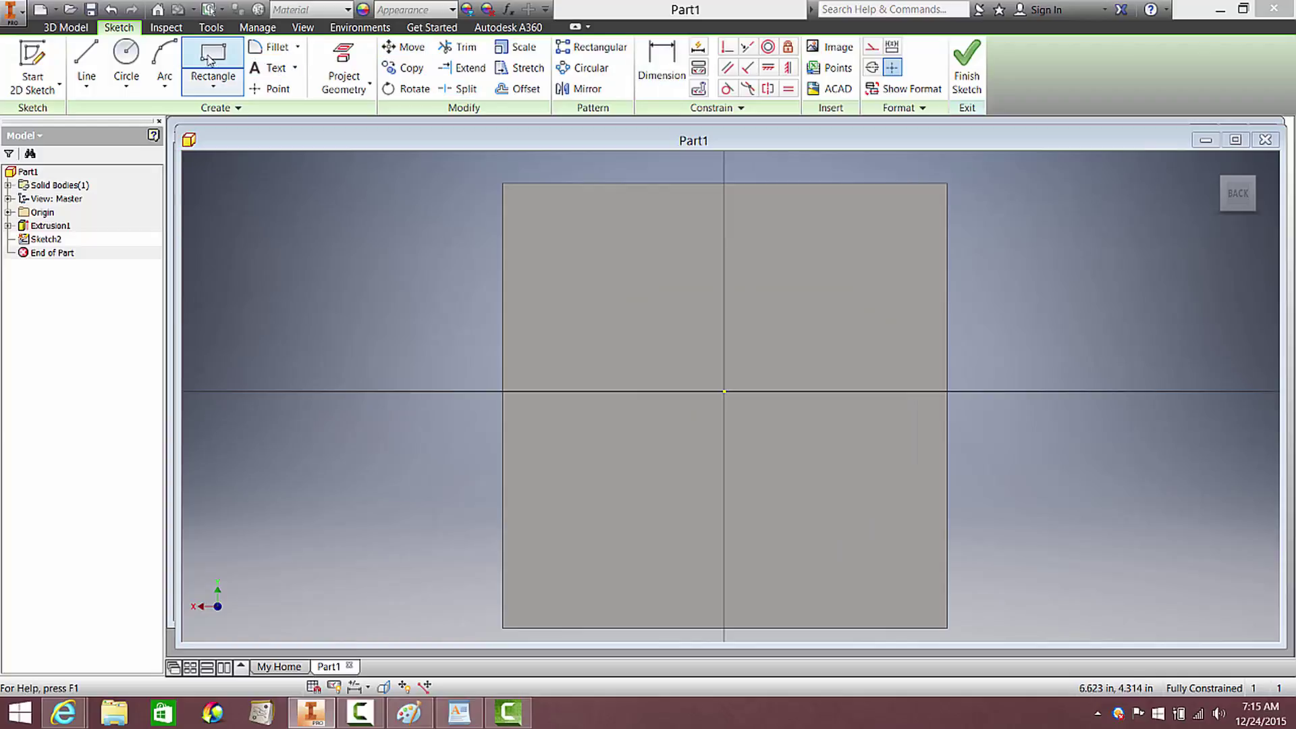
click(626, 299)
click(841, 503)
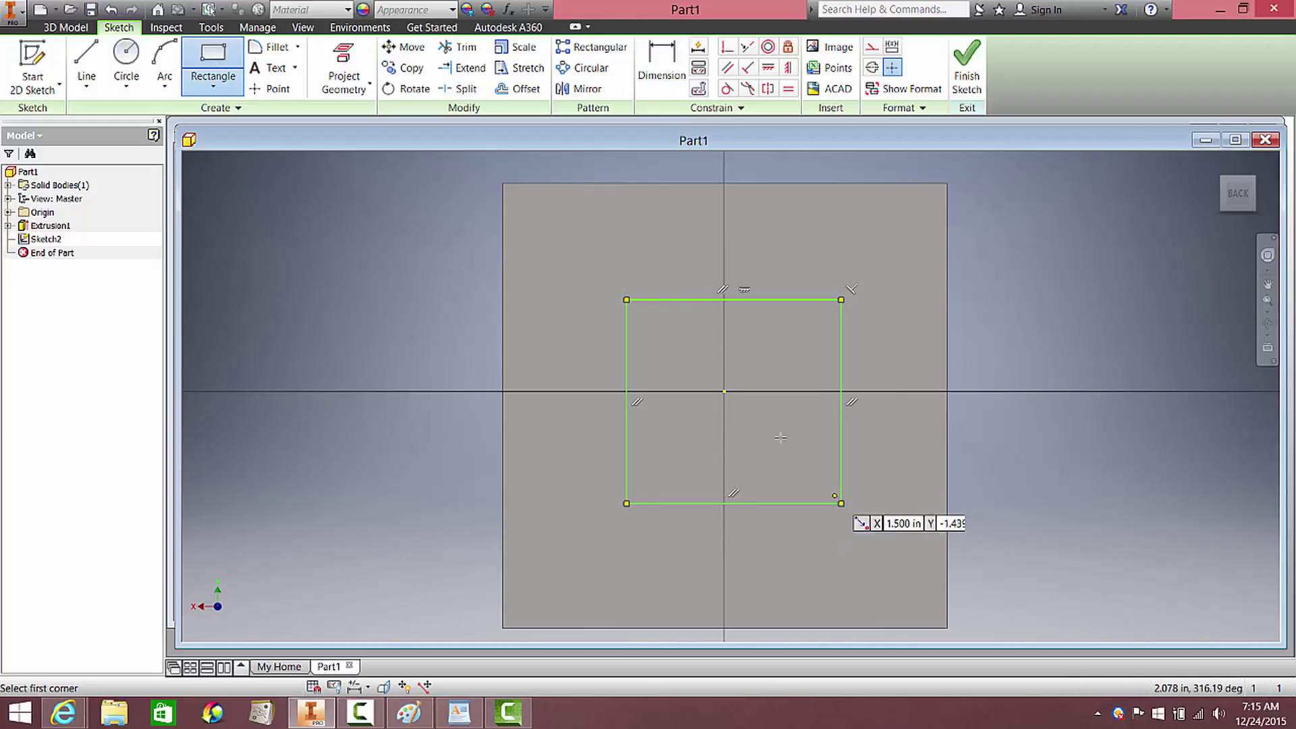
Dimension the inner rectangle's width and height to 2.15 in each.
click(661, 64)
click(715, 299)
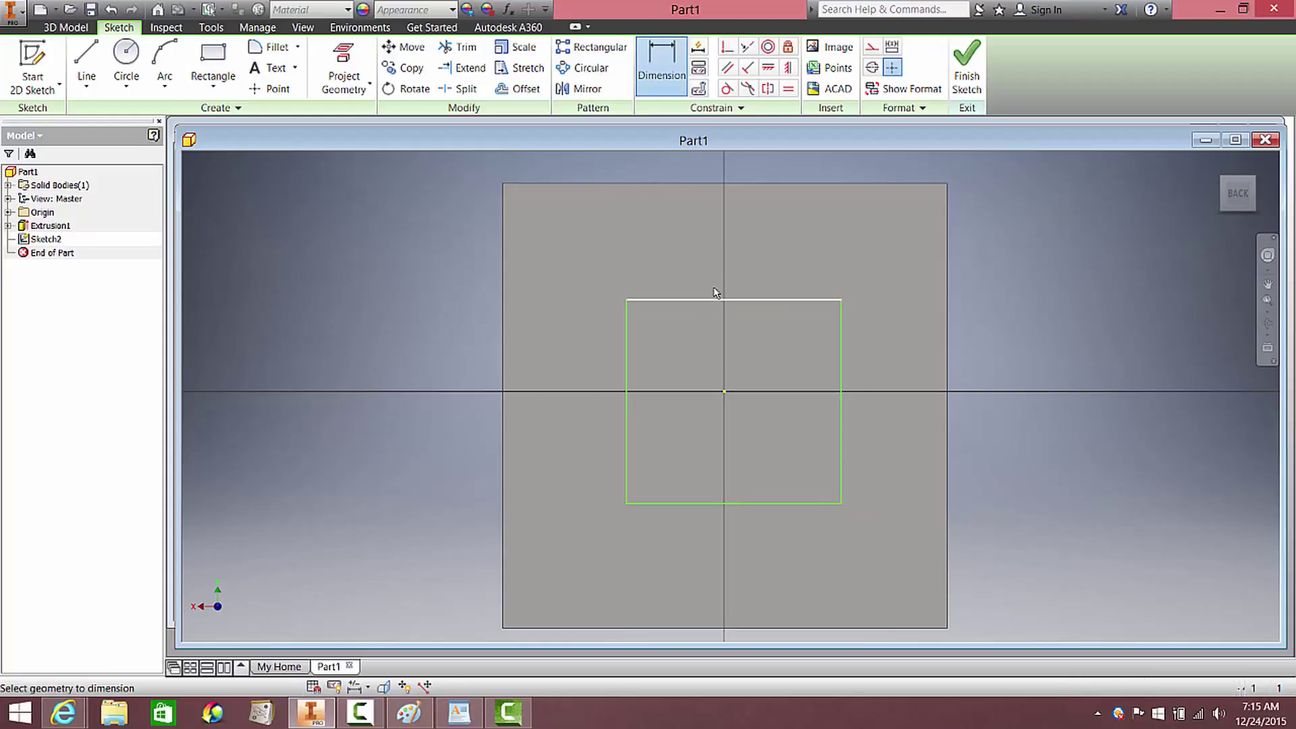
click(718, 266)
text(2.15)
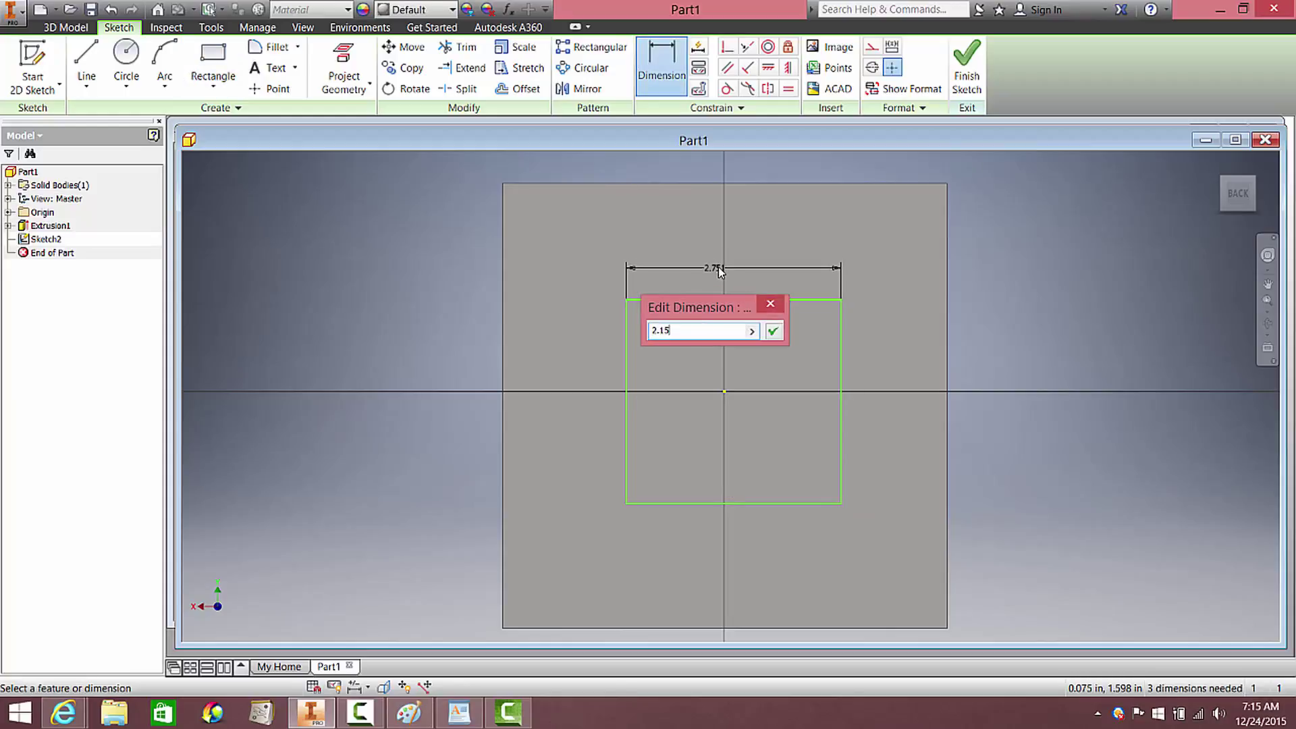
key(Return)
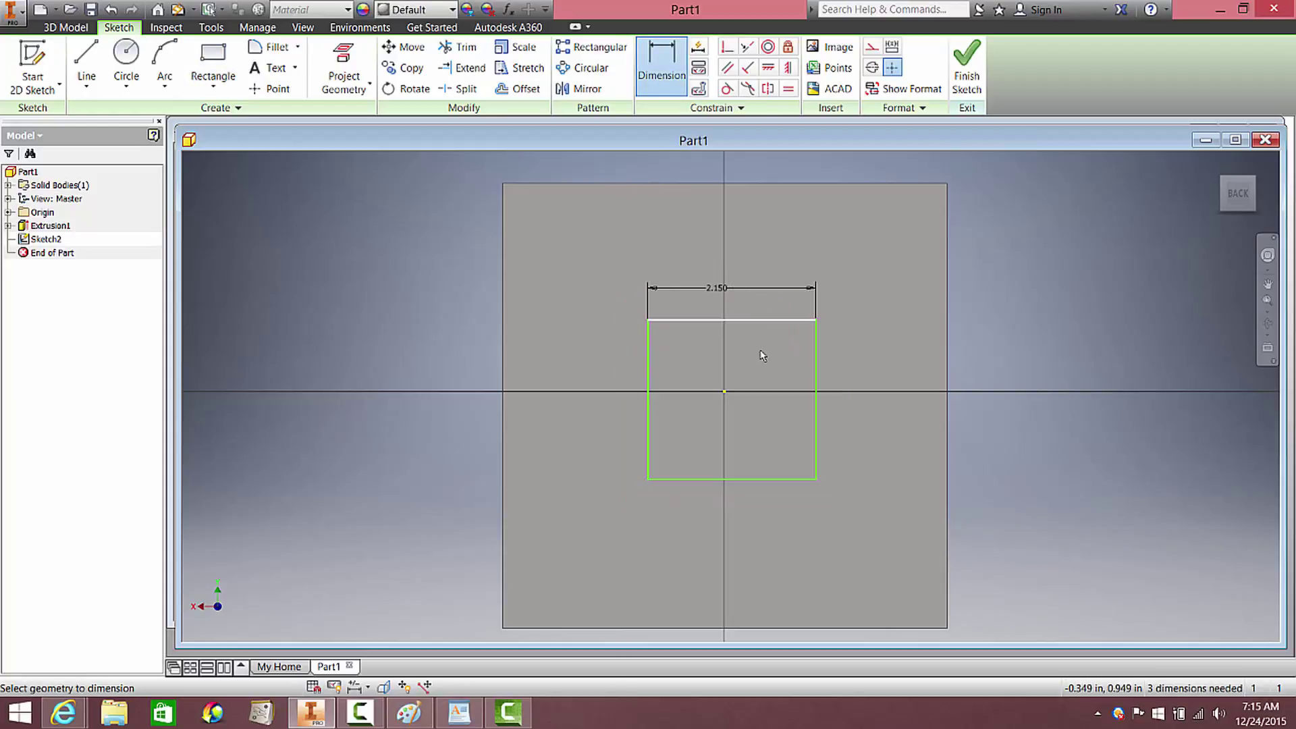
click(818, 386)
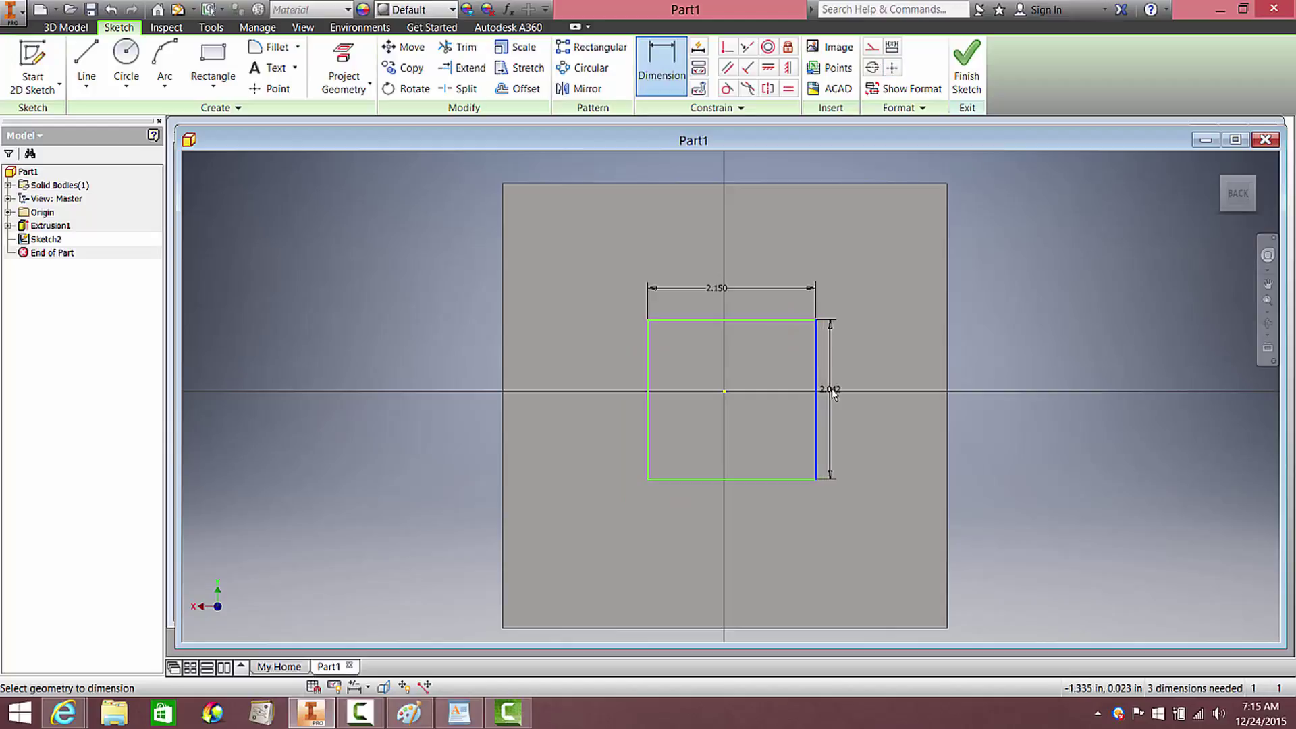
click(838, 386)
text(2)
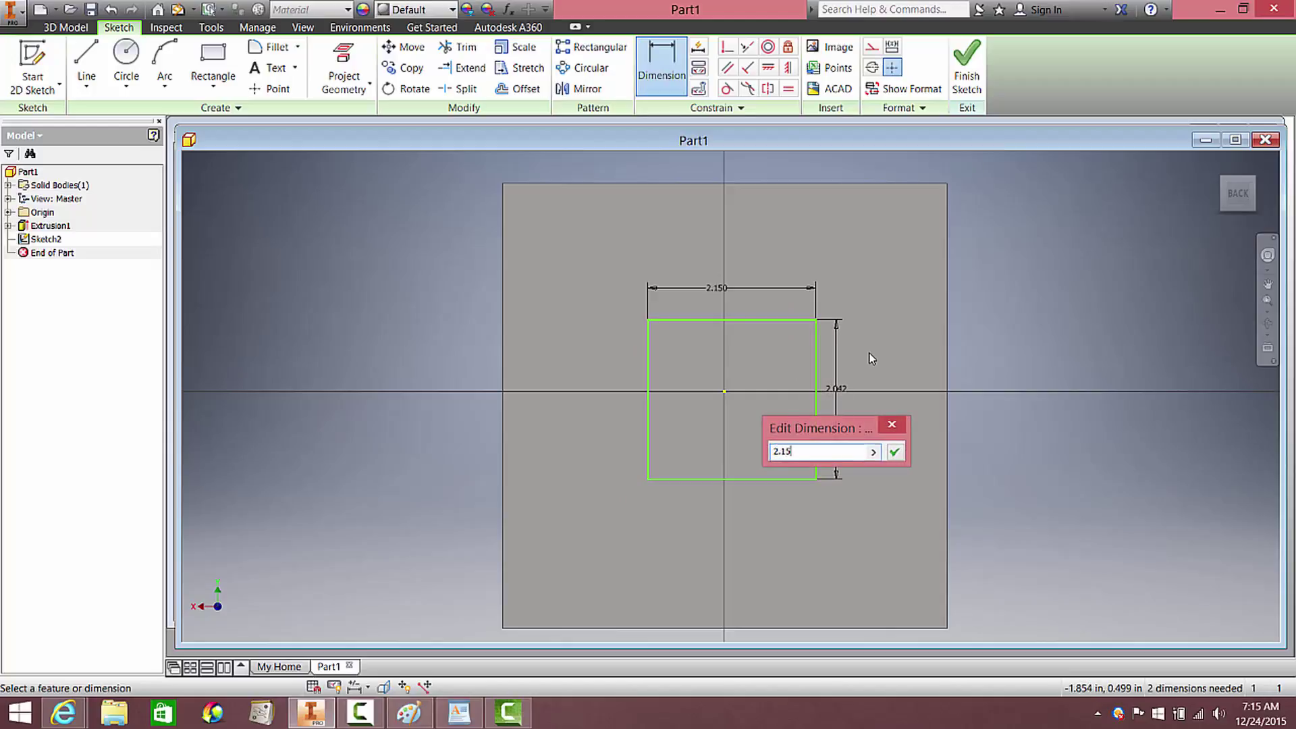
text(.15)
key(Return)
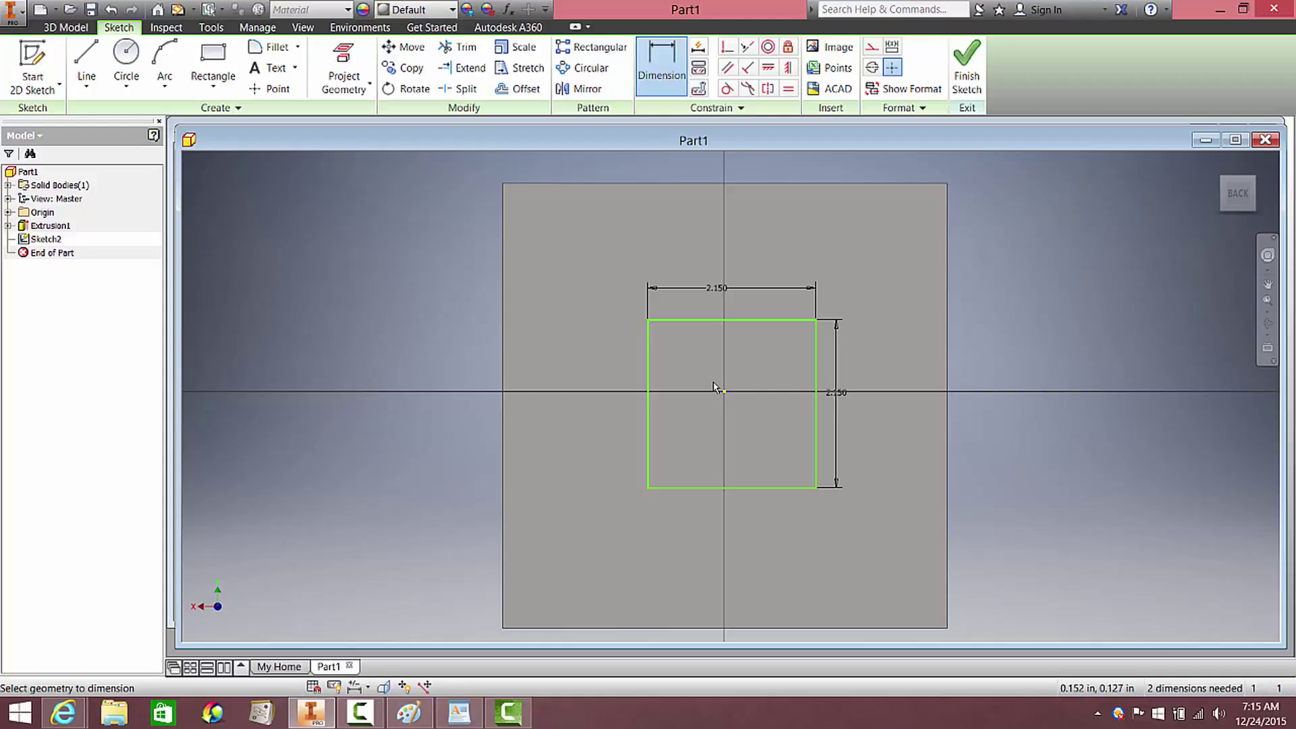
scroll(709, 389, up, 1)
scroll(781, 417, down, 2)
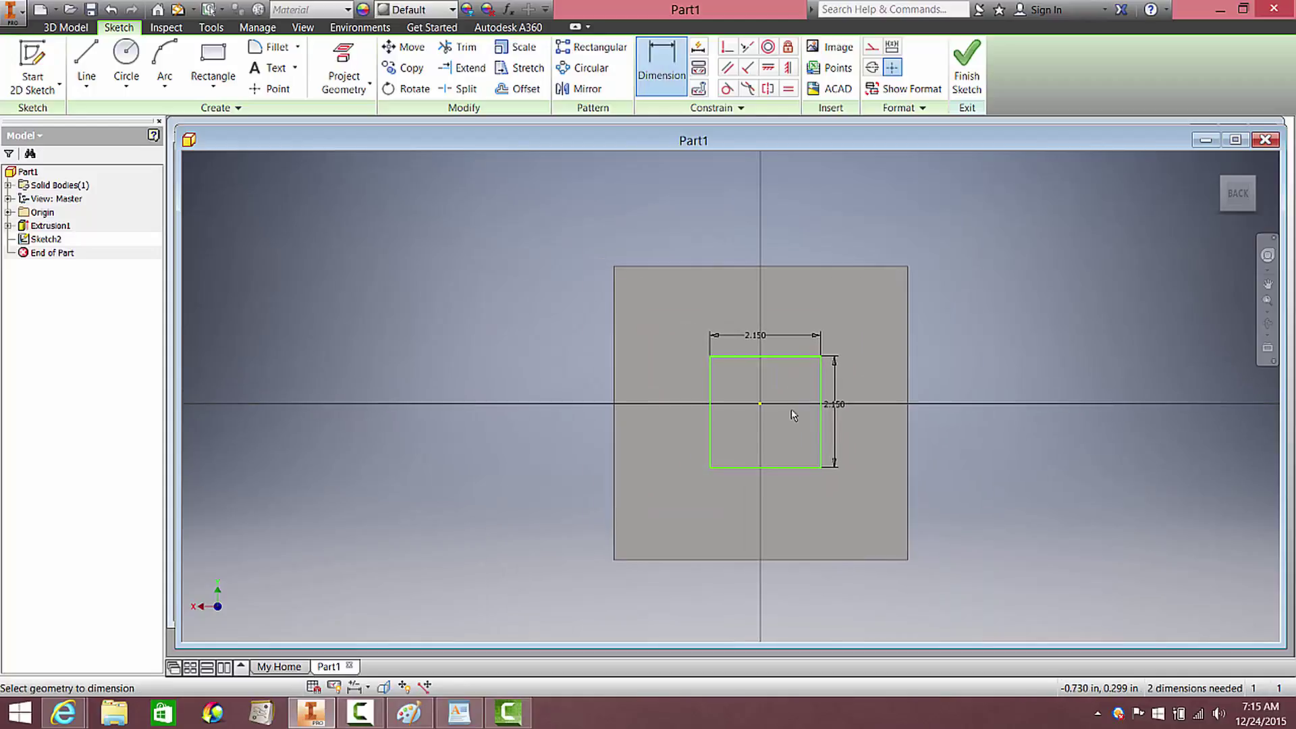
scroll(791, 421, up, 1)
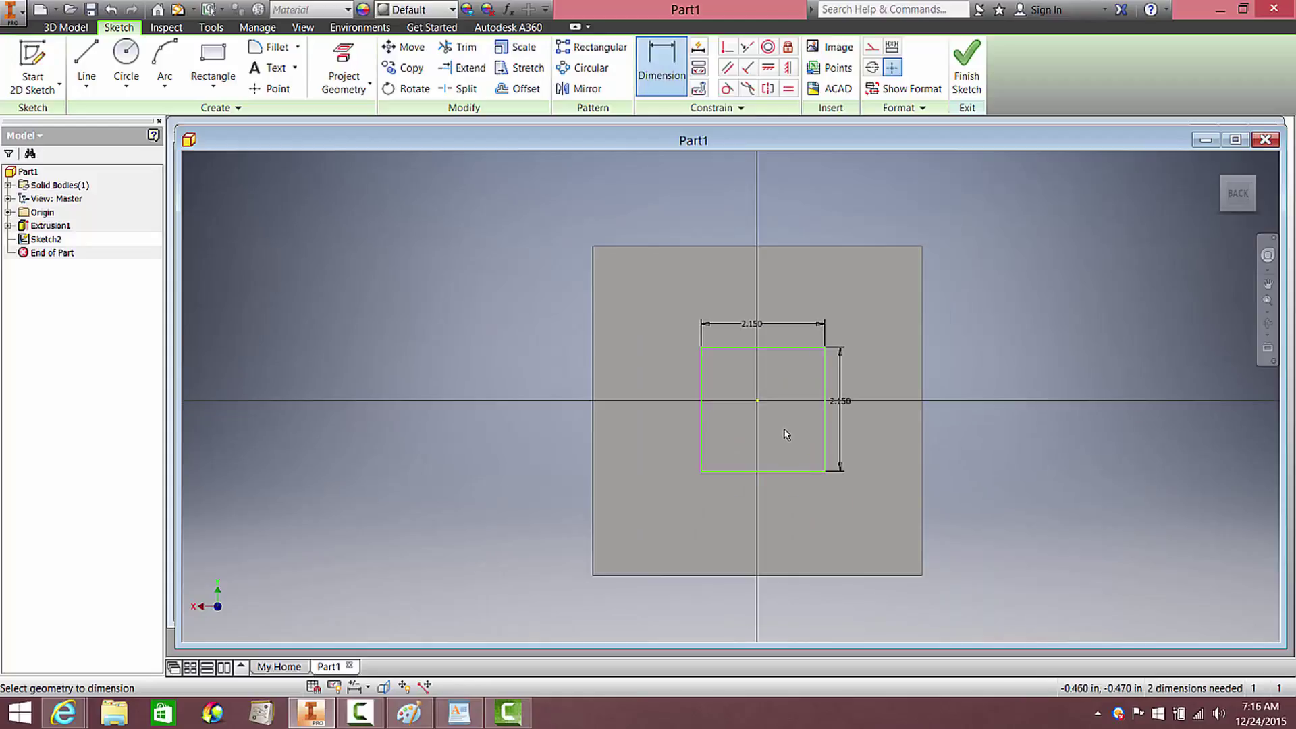
Switch to Calculator and subtract the inner square's 2.15 in width from the block's 5.7 in width to work out the margin.
scroll(786, 434, up, 2)
scroll(787, 434, down, 1)
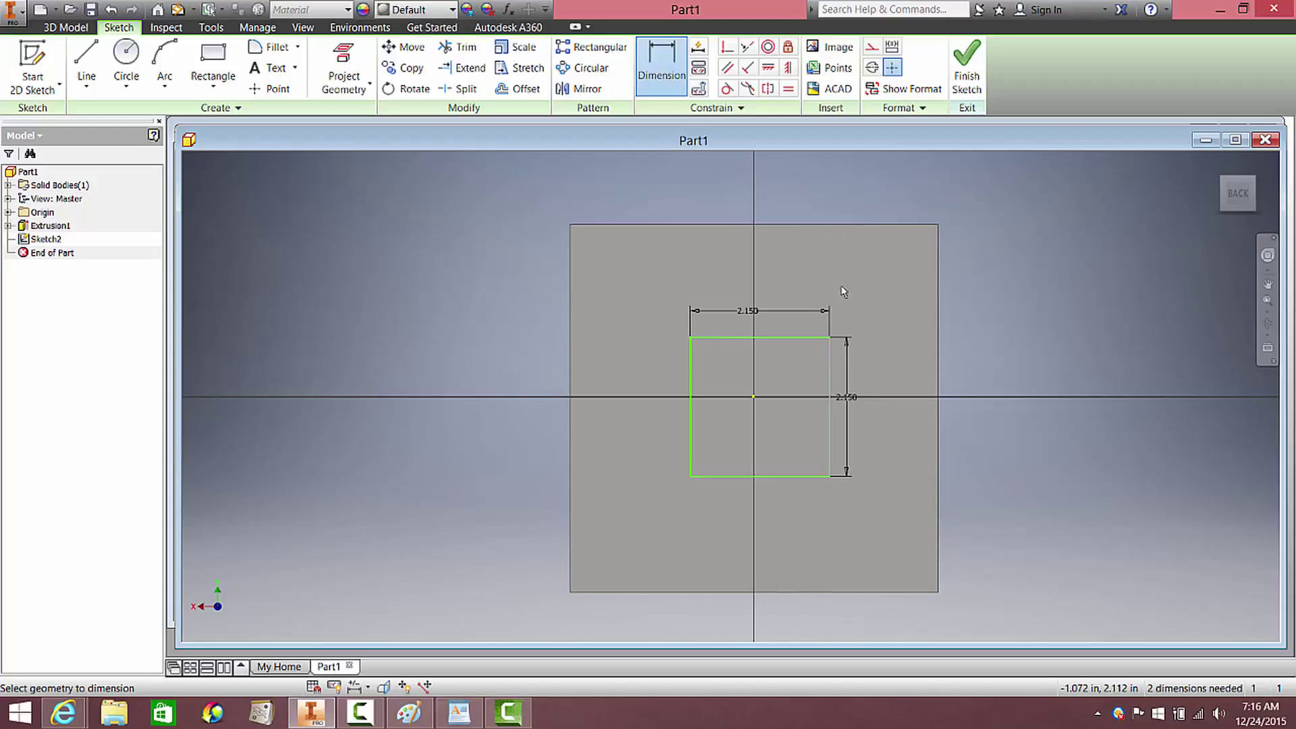
mouse_move(1291, 5)
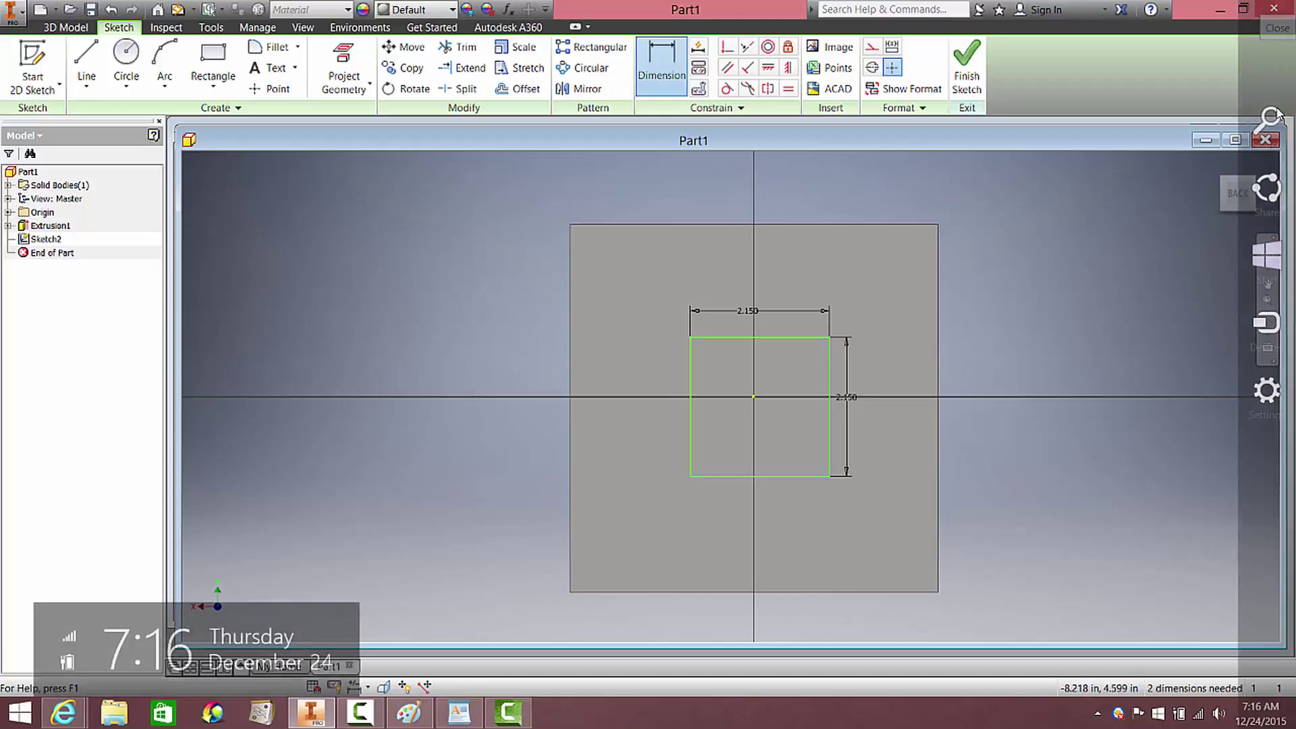
click(1276, 117)
text(calculator)
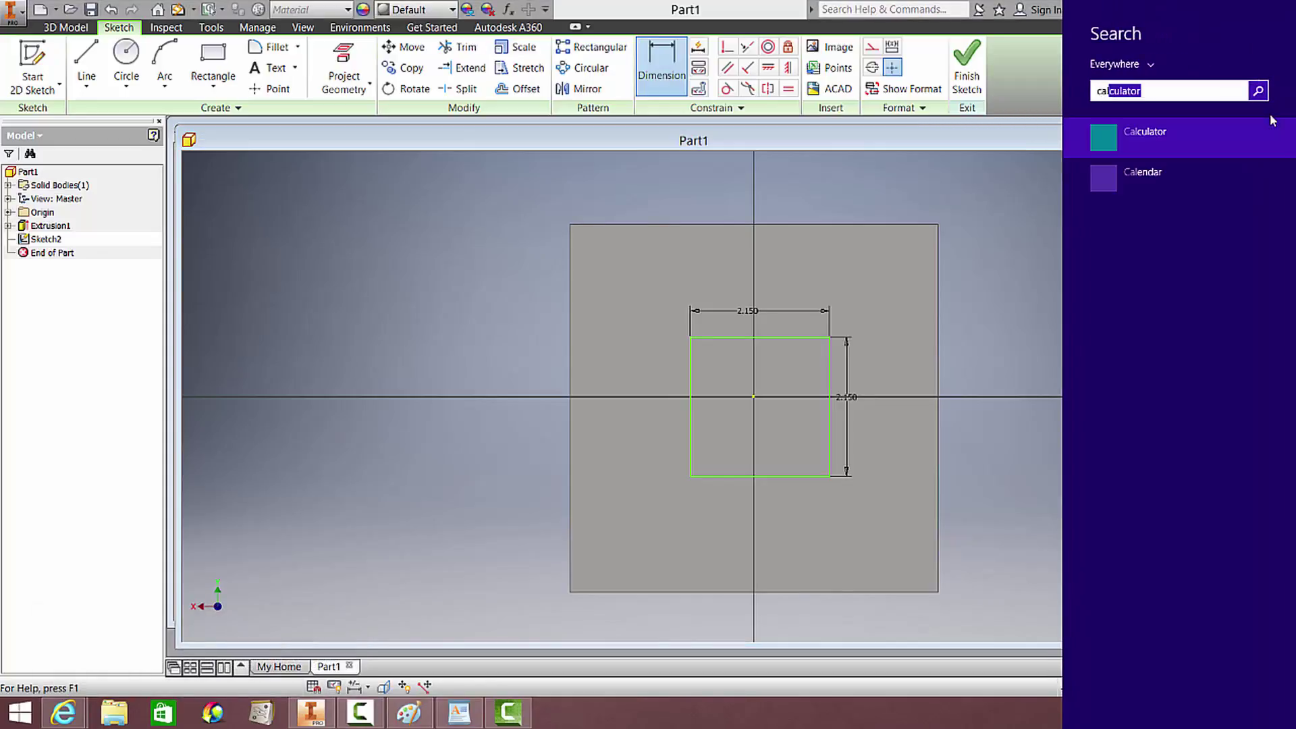
key(Return)
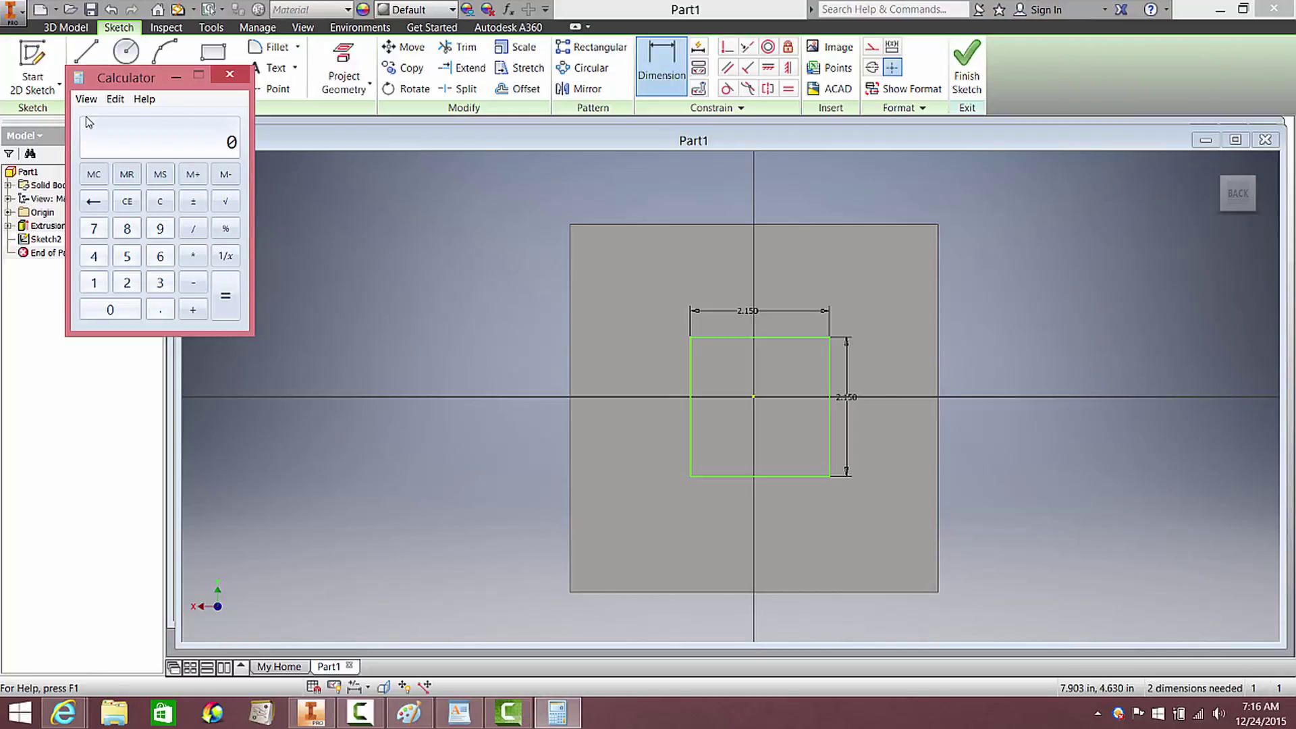
text(5.7-2.152)
key(Return)
Dimension the distance between the inner square's upper side and the block's upper edge to 1.755 in.
click(802, 337)
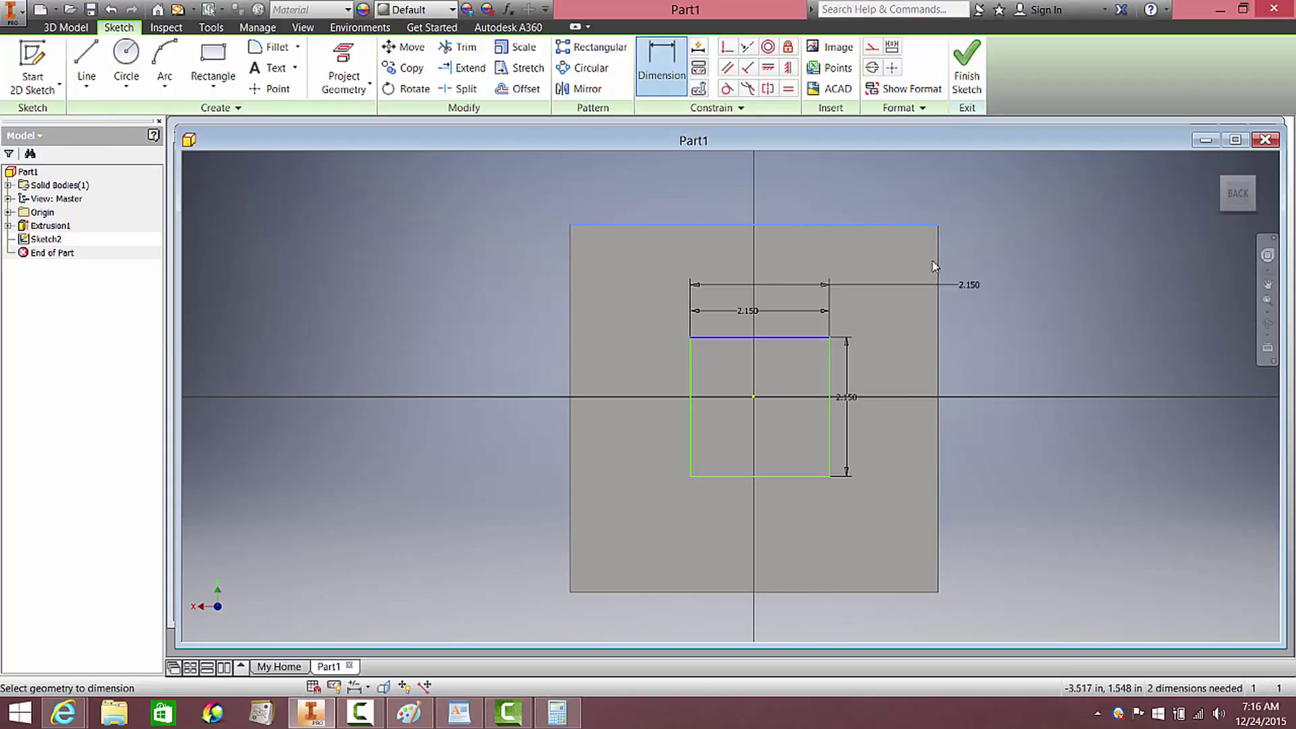
key(Escape)
click(892, 225)
click(982, 281)
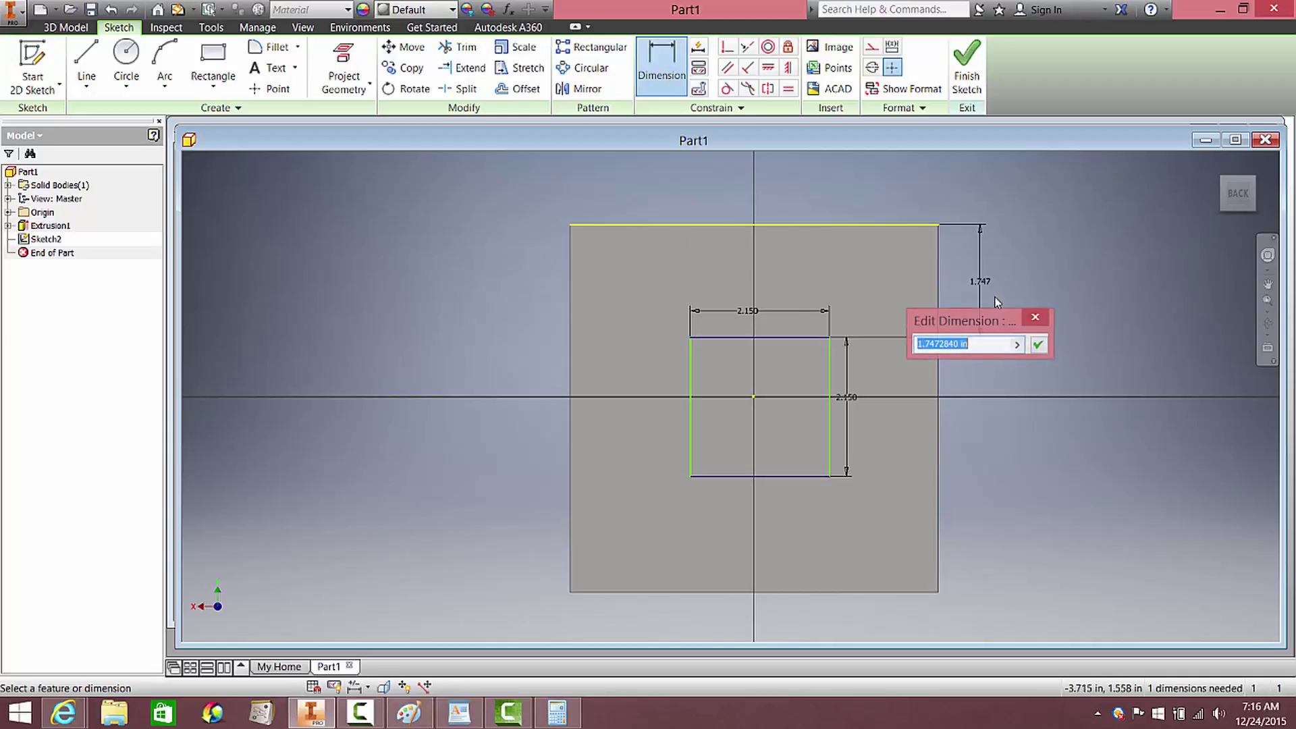
text(1.)
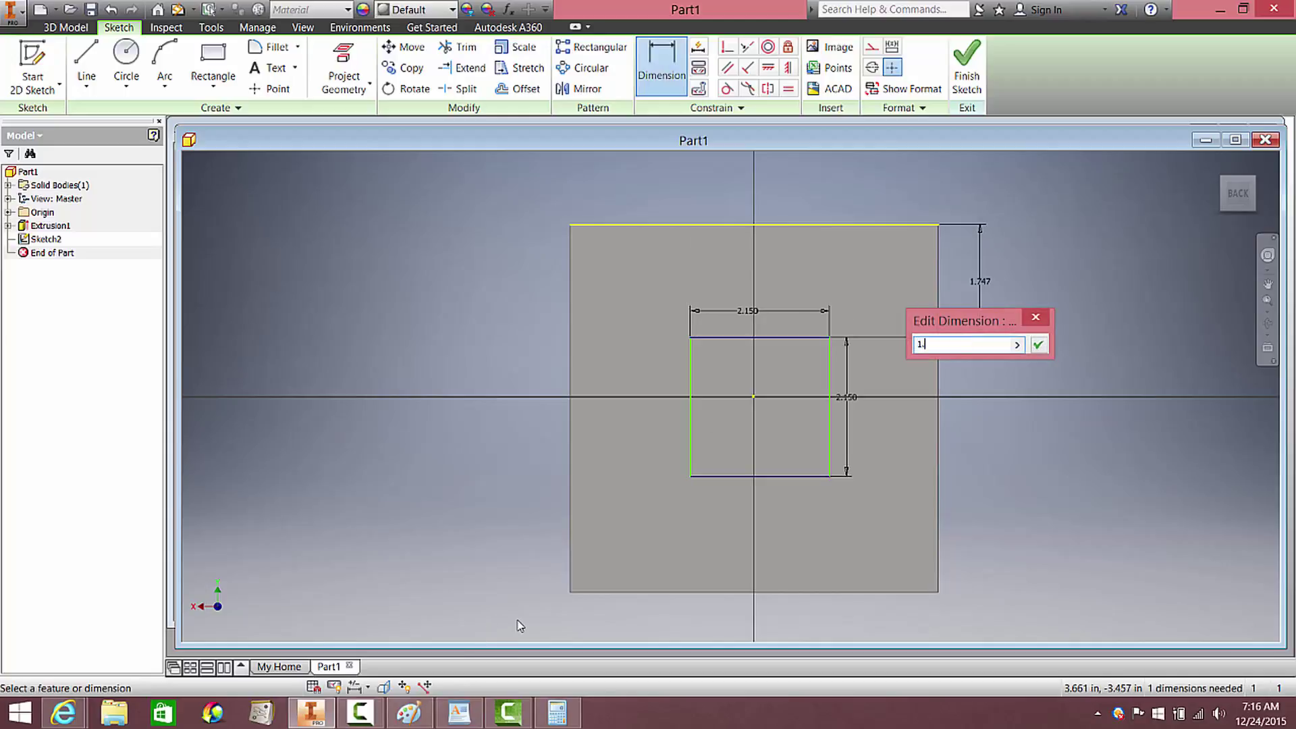
text(755)
key(Return)
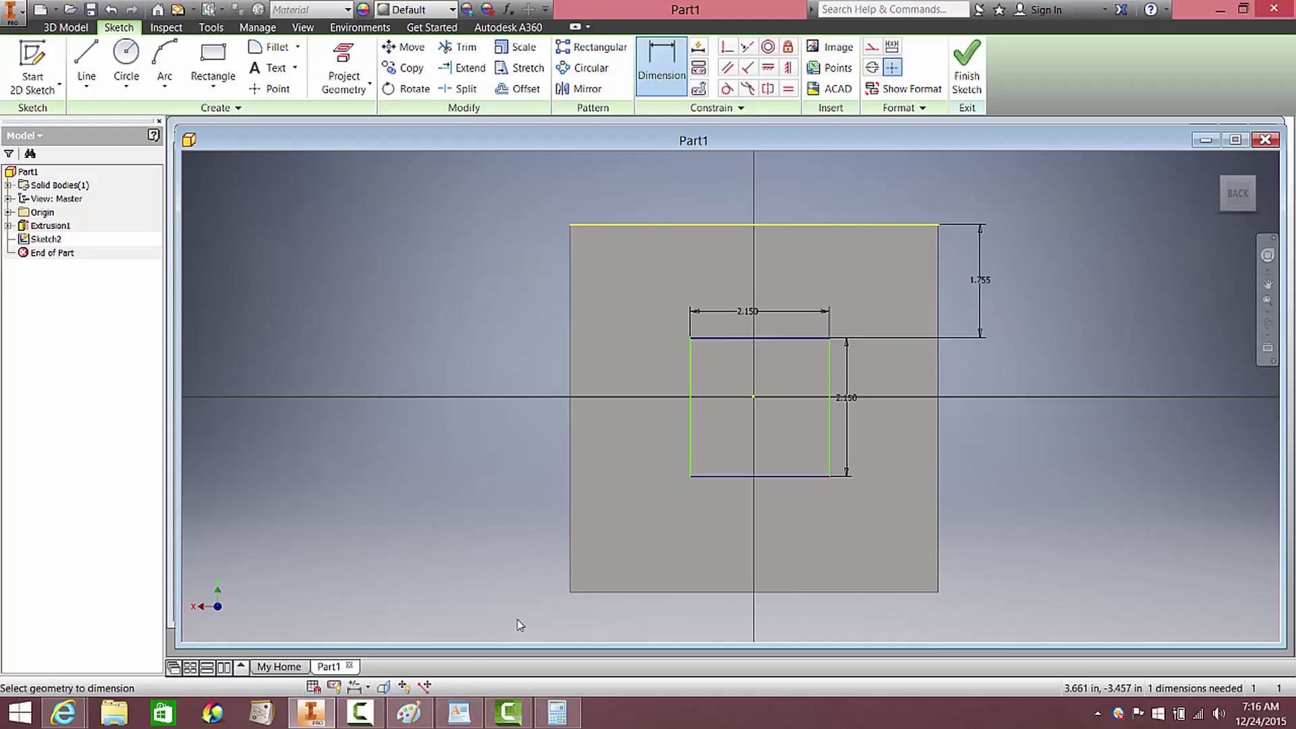
Dimension the distance between the inner square's right side and the block's right edge to 1.755 in.
click(829, 472)
click(938, 445)
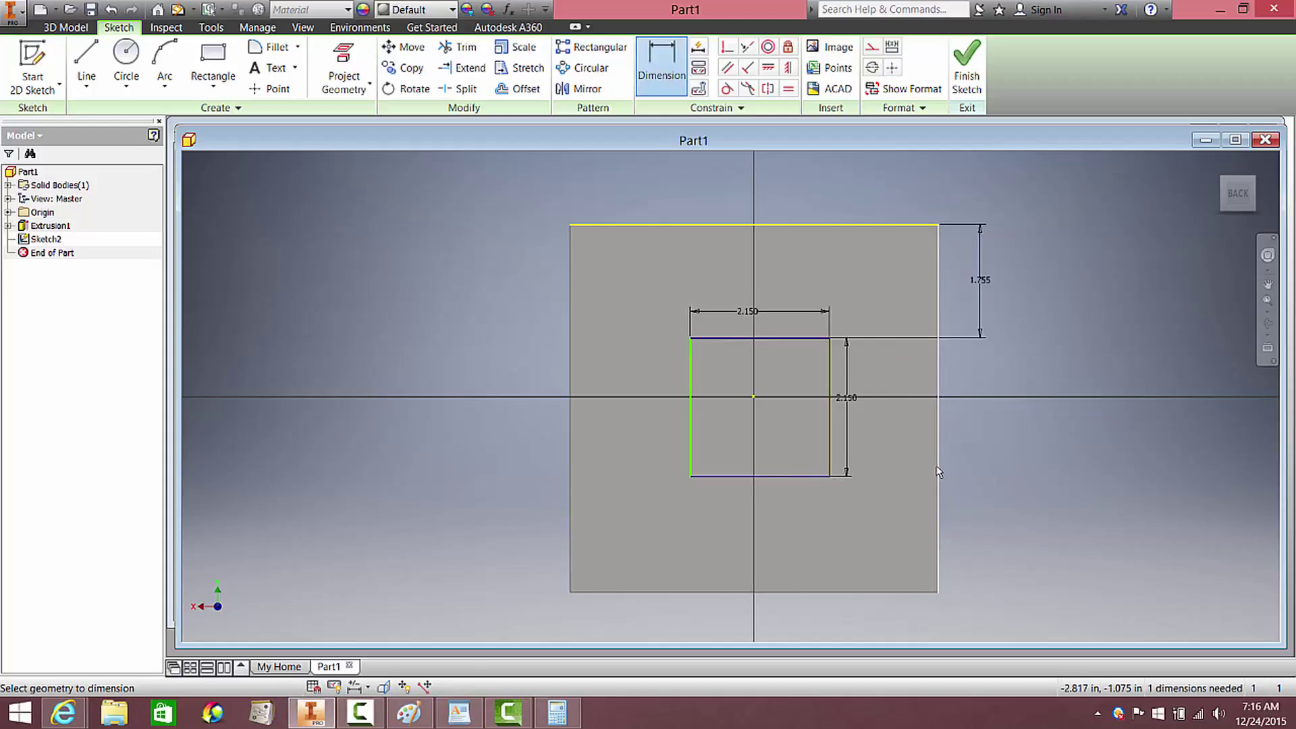
click(896, 628)
text(1.755)
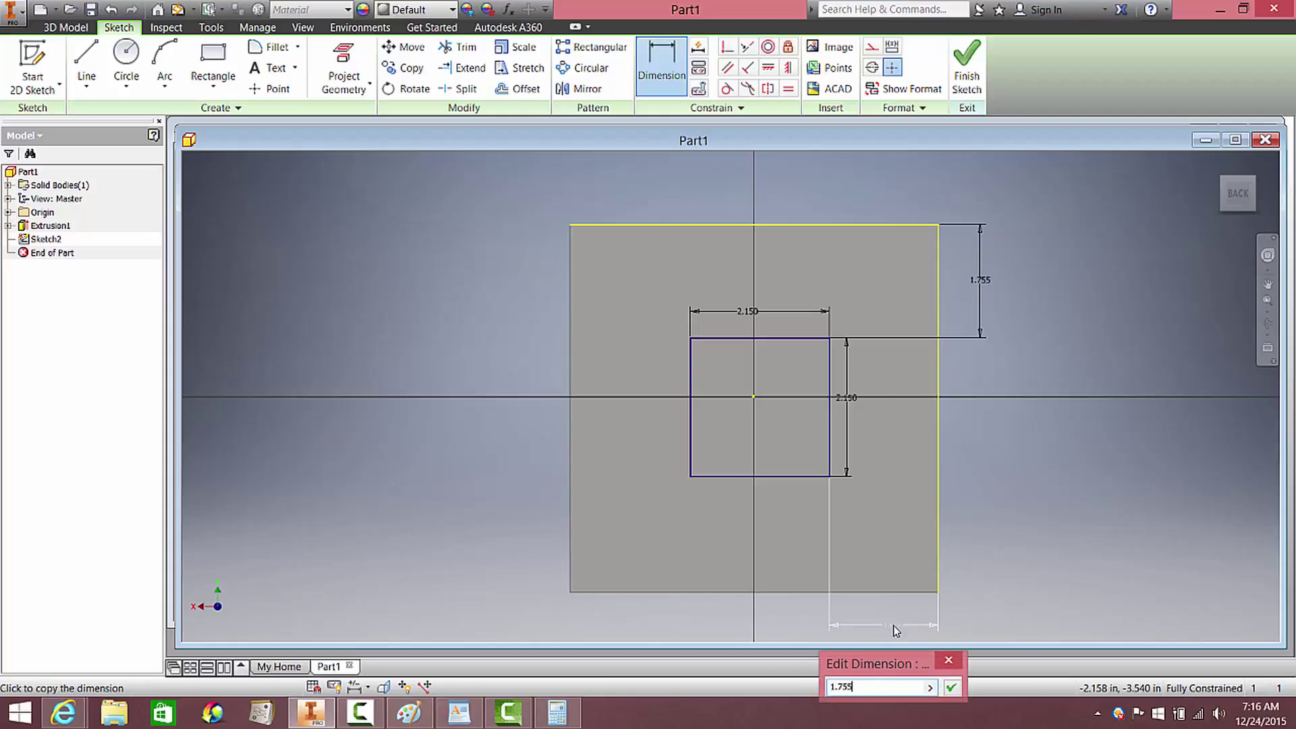
key(Return)
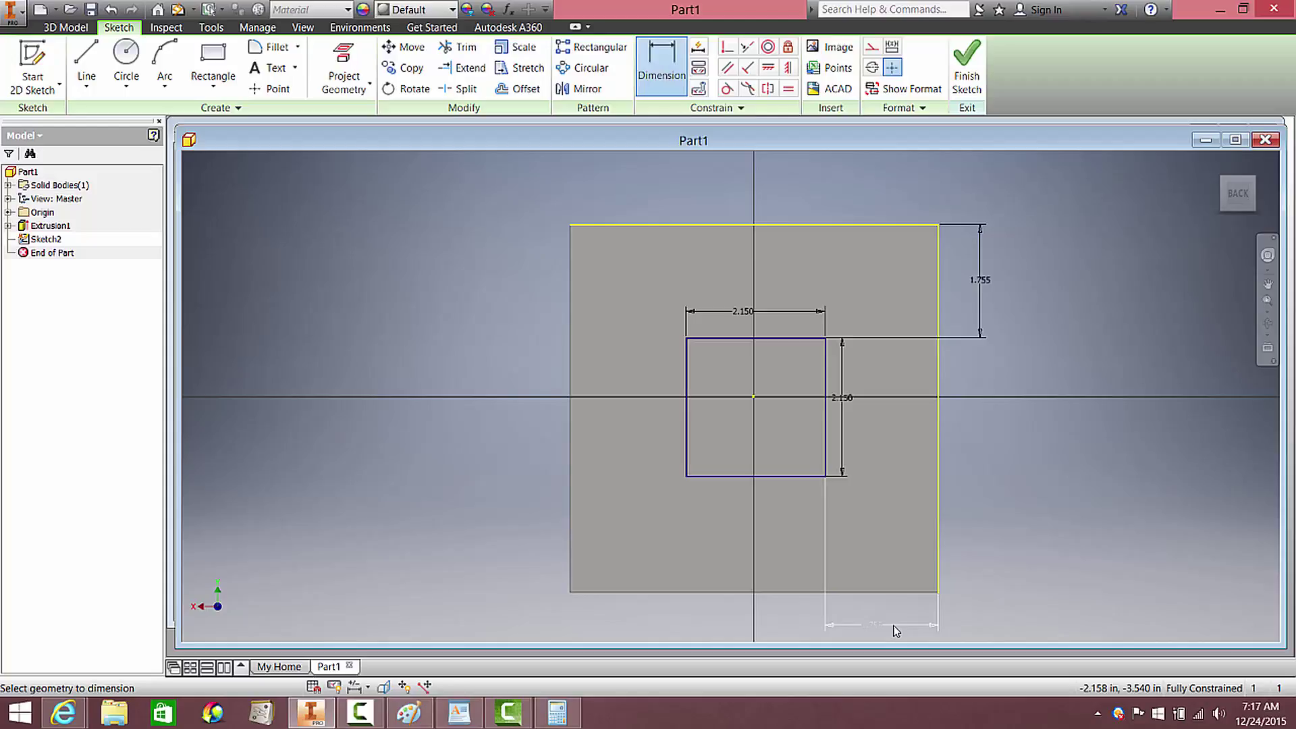
click(895, 630)
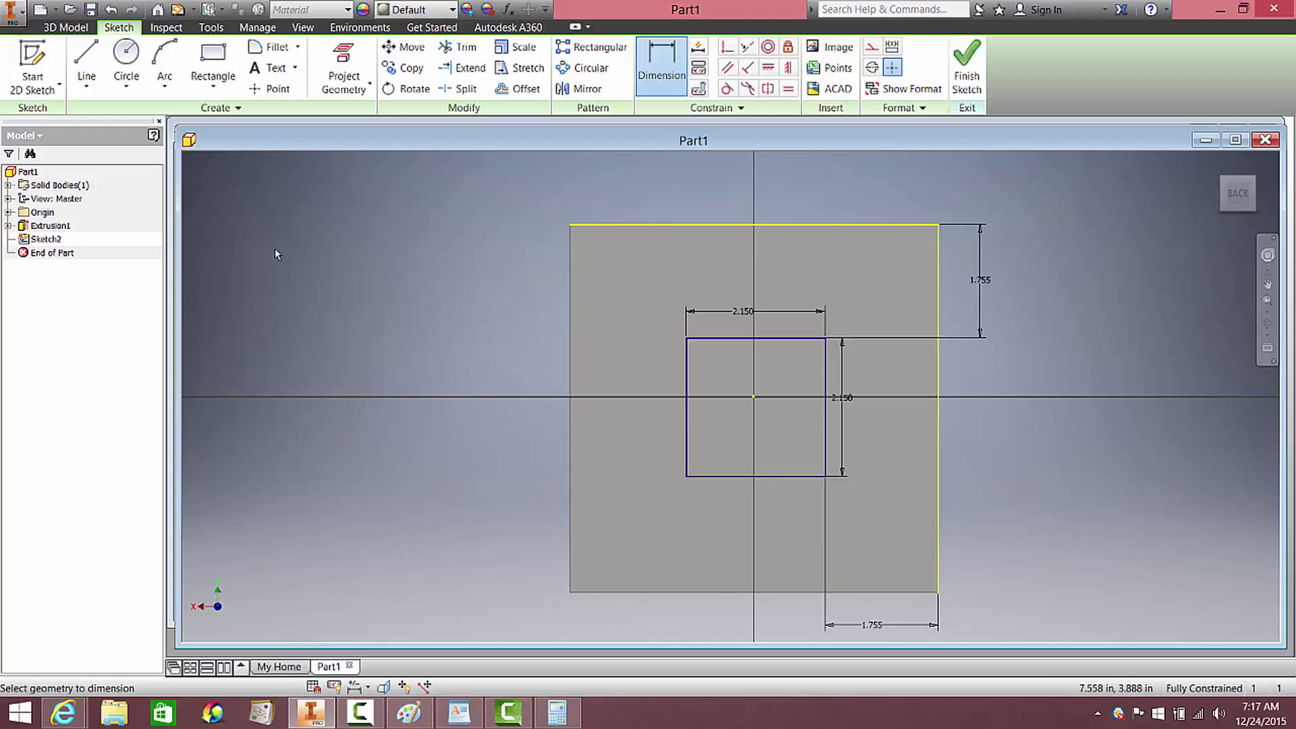
Check the clock mechanism drawing in Paint, then sketch a circle about 0.645 in in diameter just below the origin in Inventor.
click(409, 713)
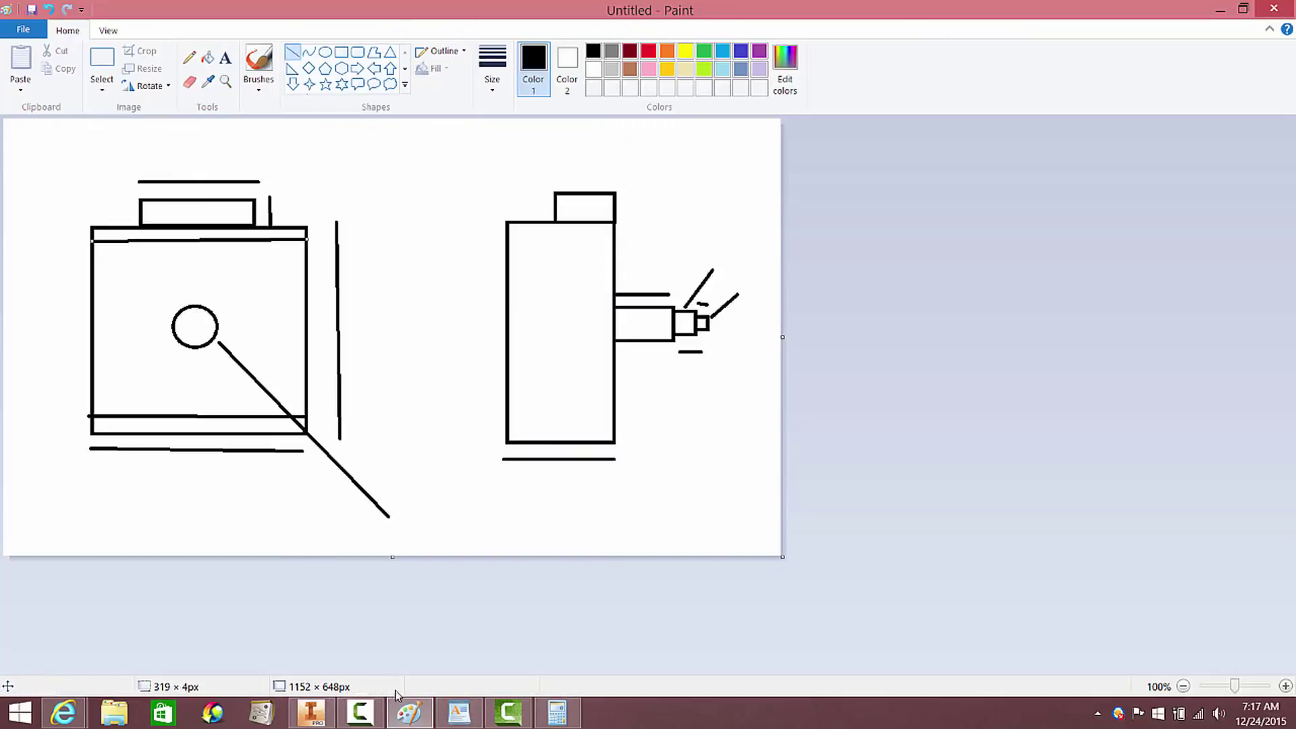
click(405, 709)
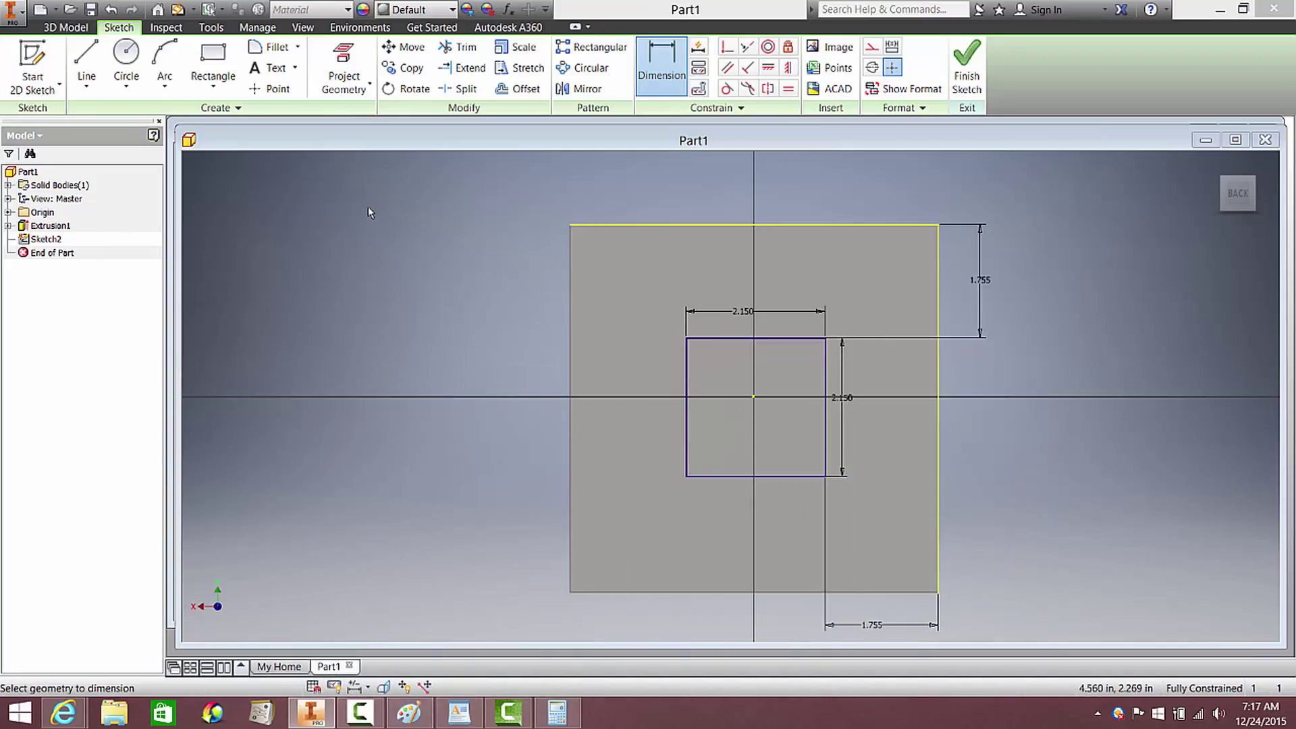
click(126, 54)
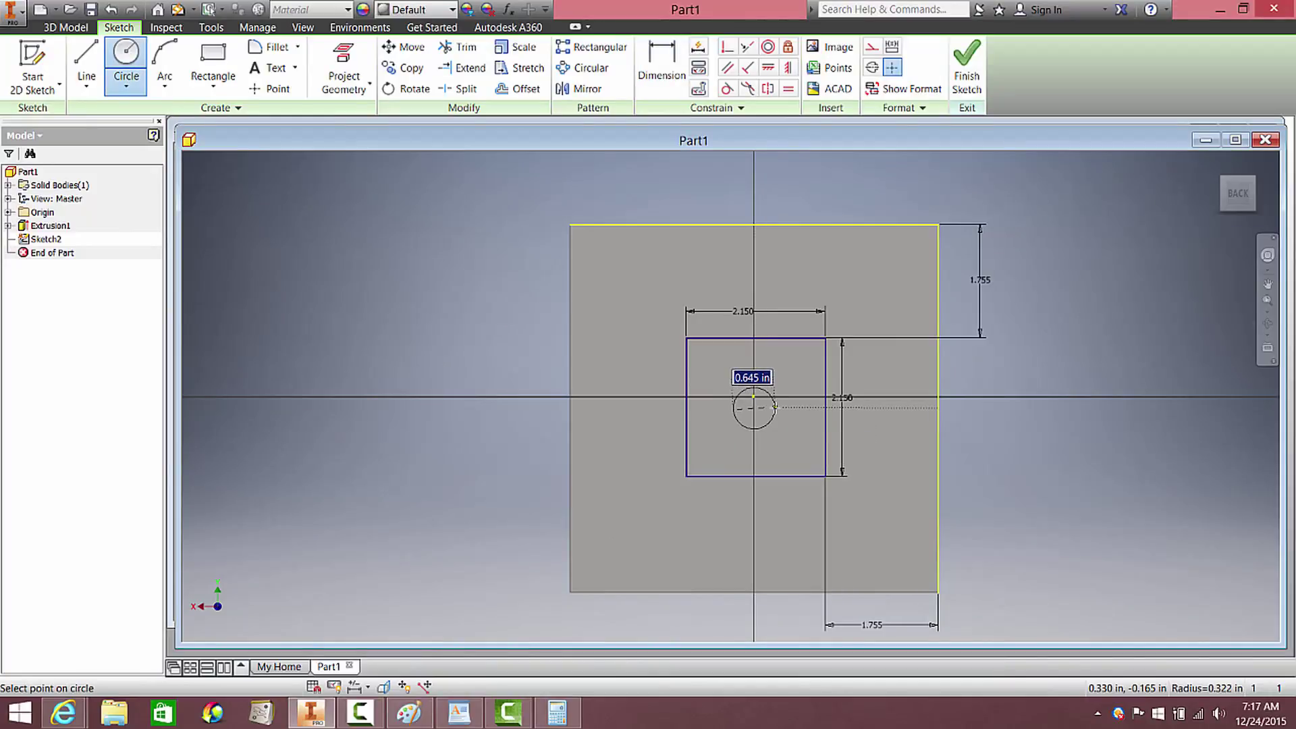
click(775, 407)
Dimension the circle inside the inner square to a 0.5 in diameter.
click(662, 64)
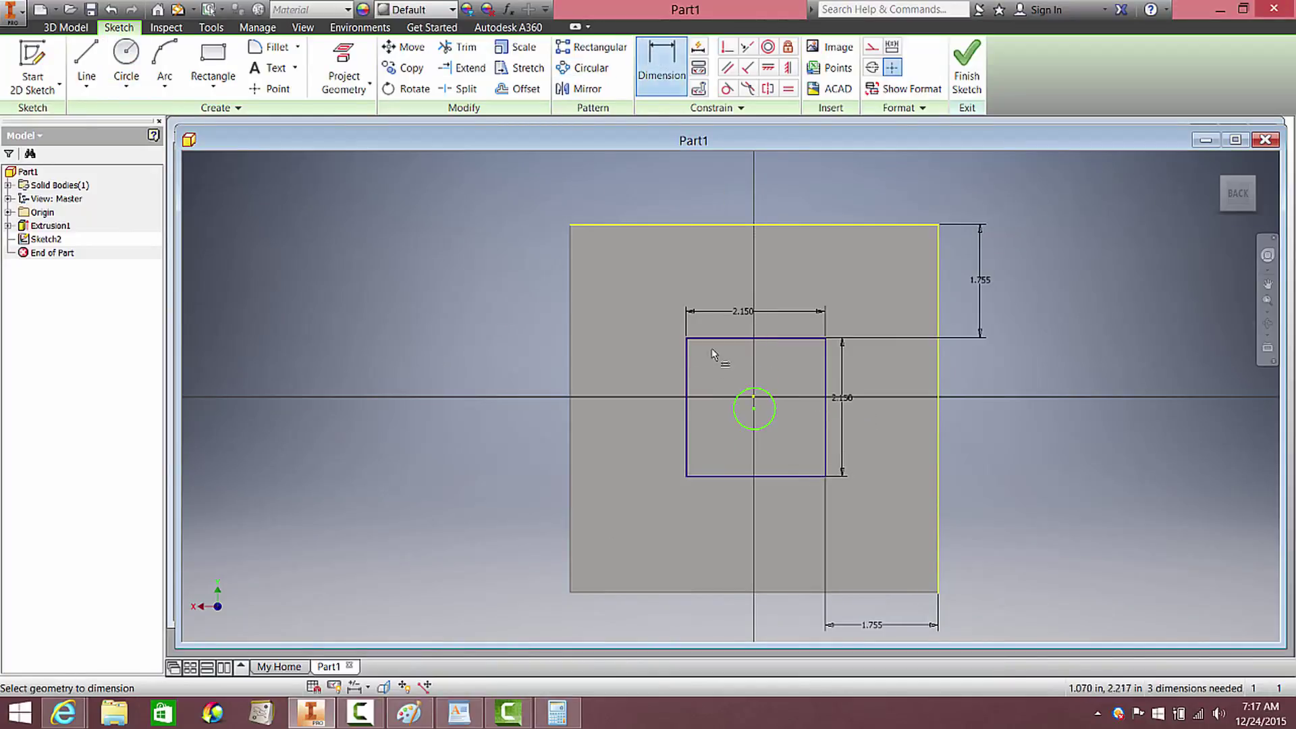
click(743, 426)
click(617, 492)
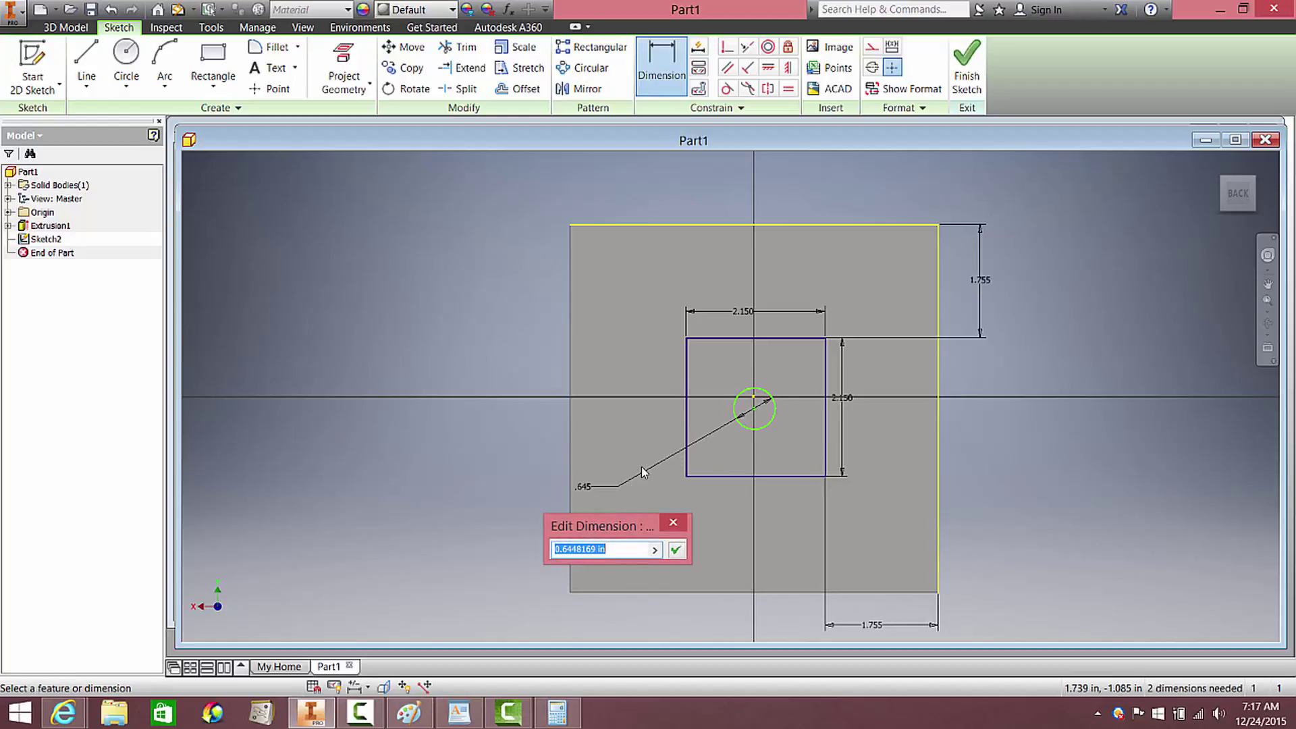
text(.5)
key(Return)
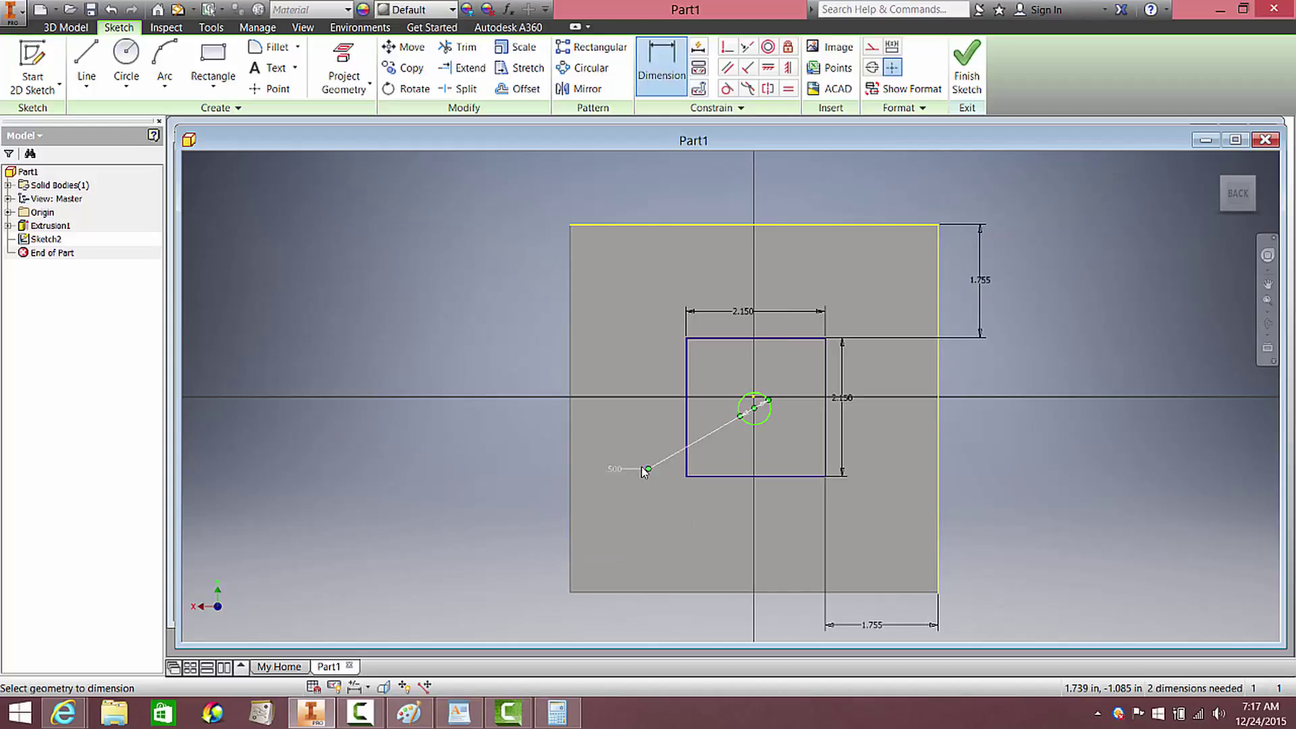
scroll(776, 392, down, 3)
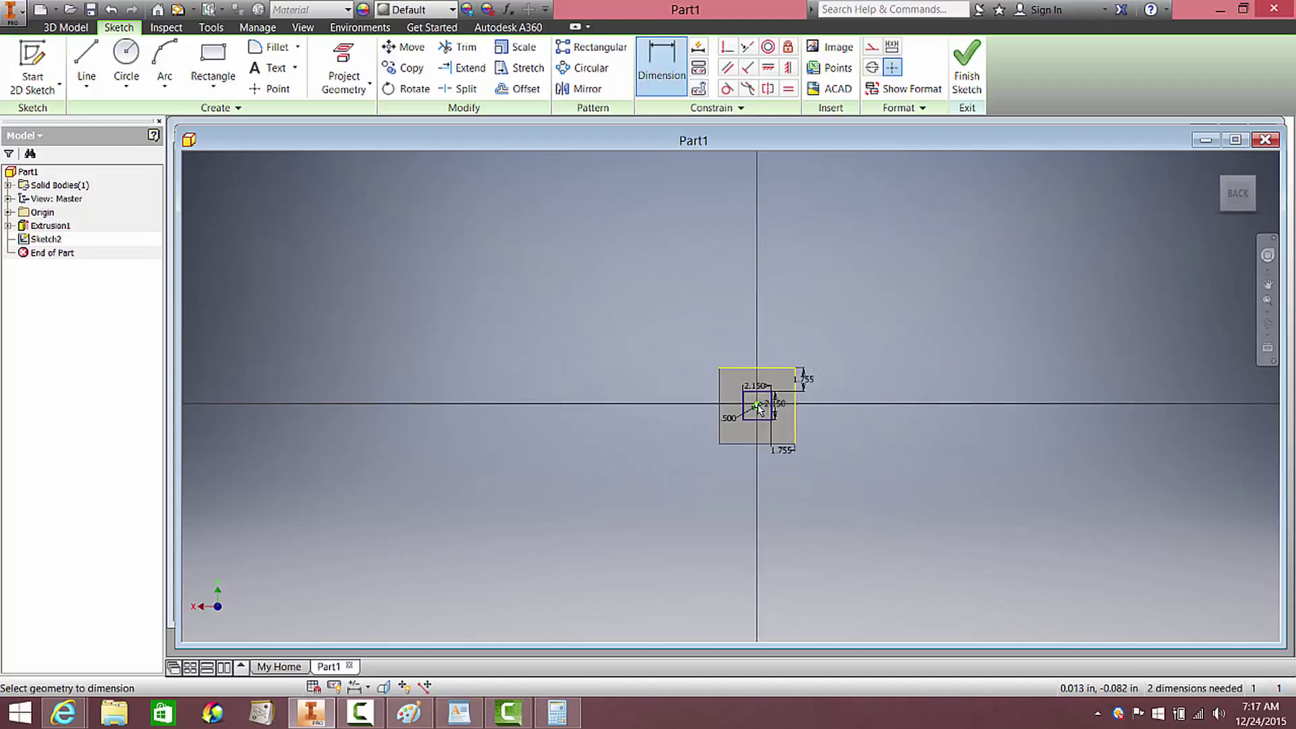
scroll(759, 409, up, 7)
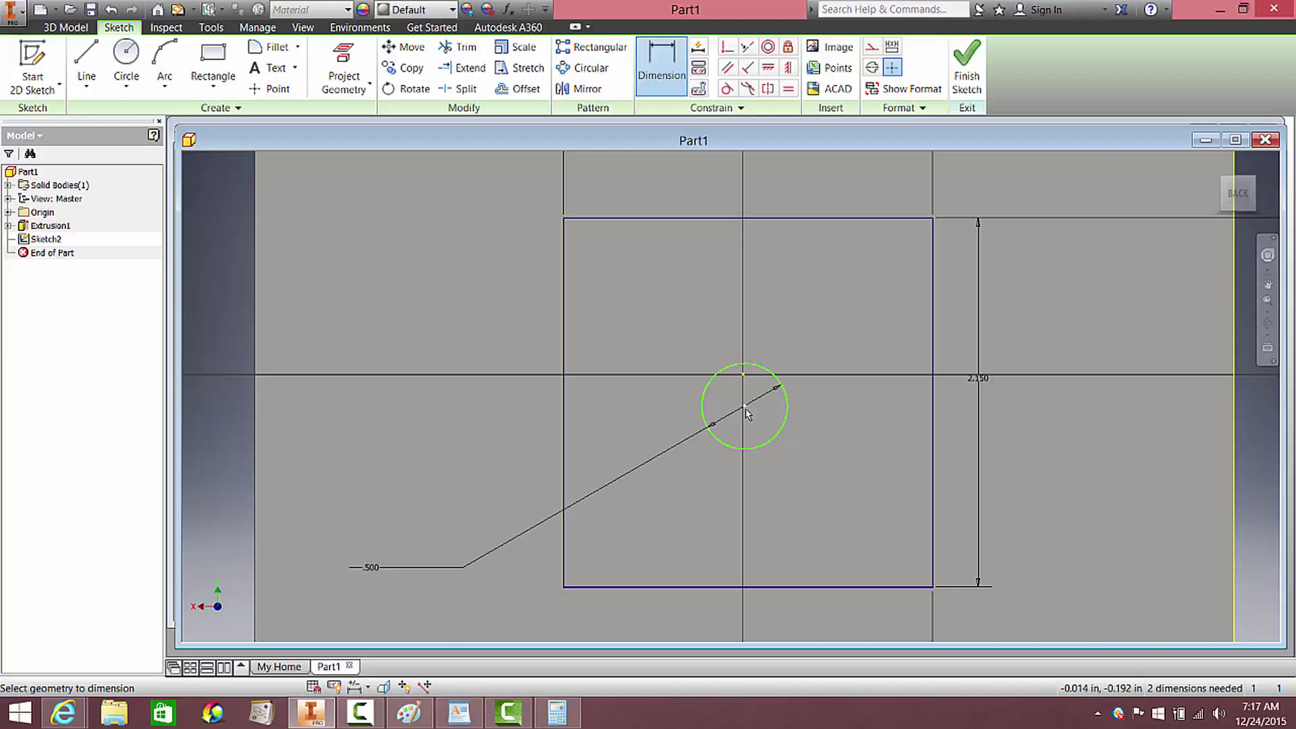
scroll(746, 413, down, 2)
scroll(751, 416, up, 3)
scroll(754, 419, down, 2)
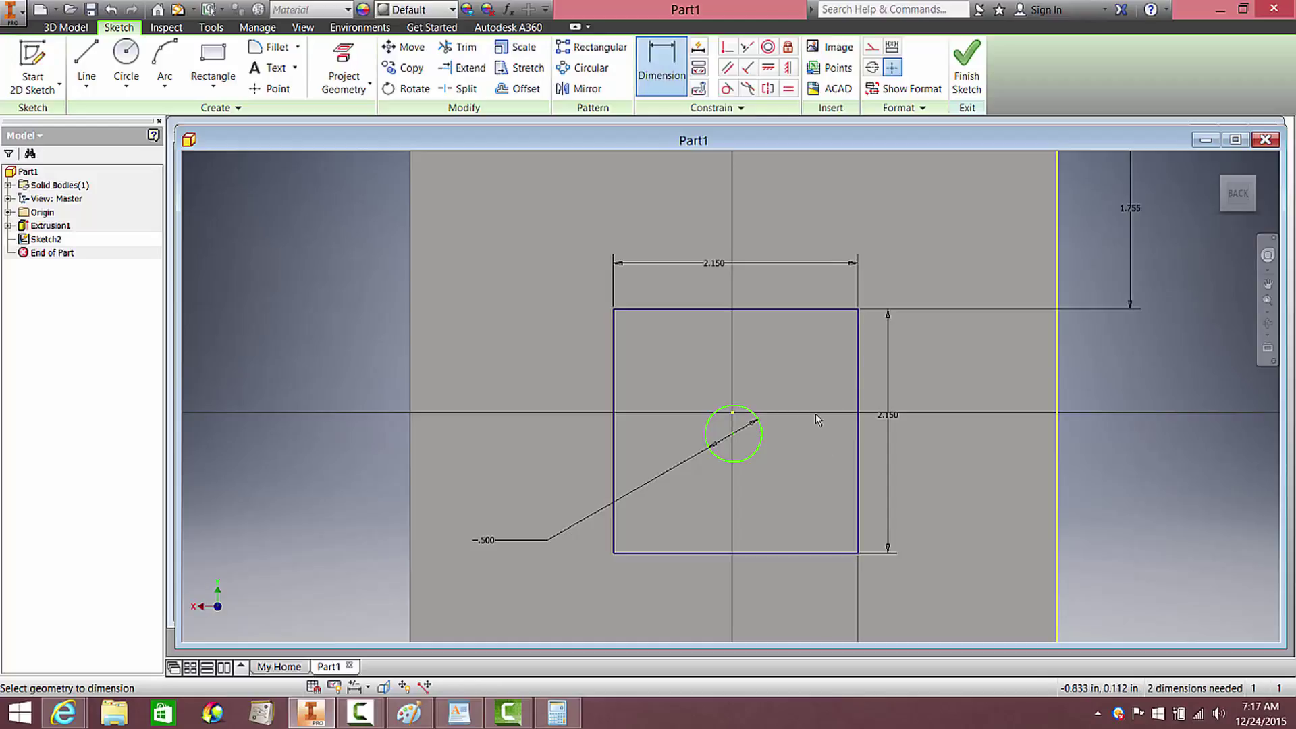
mouse_move(523, 712)
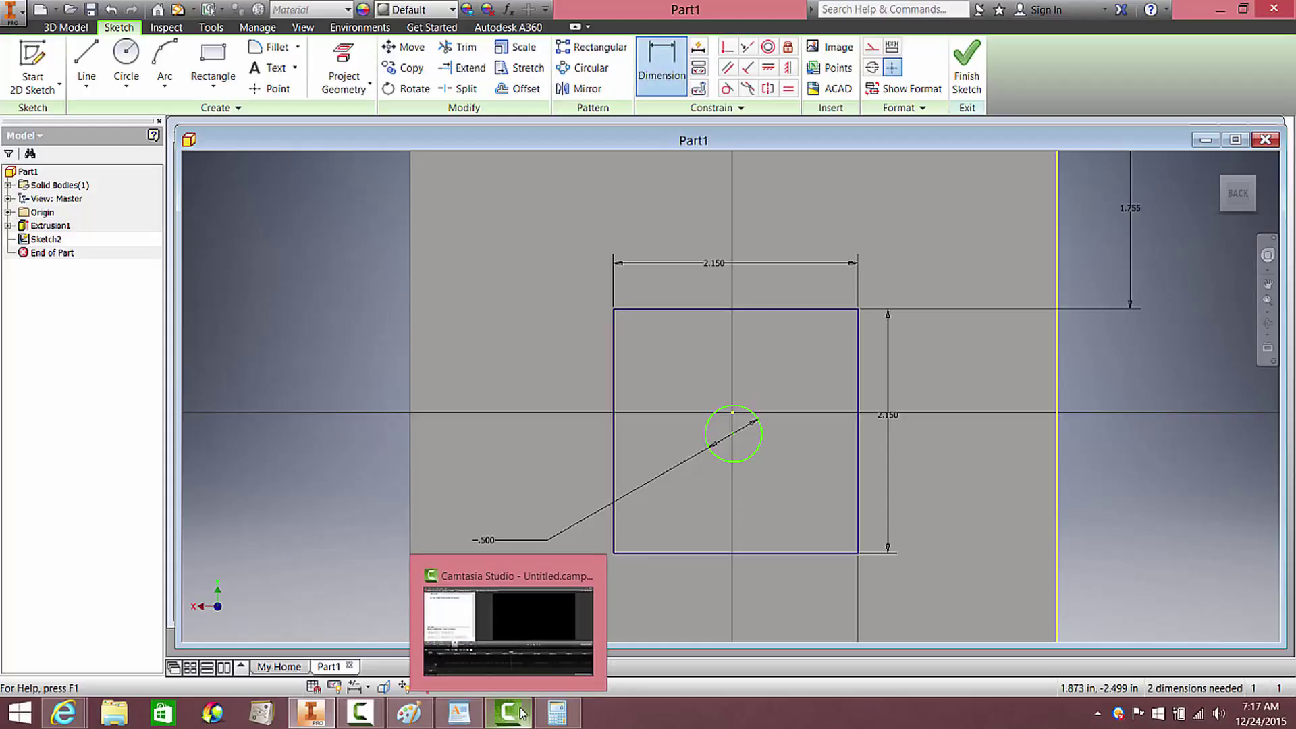